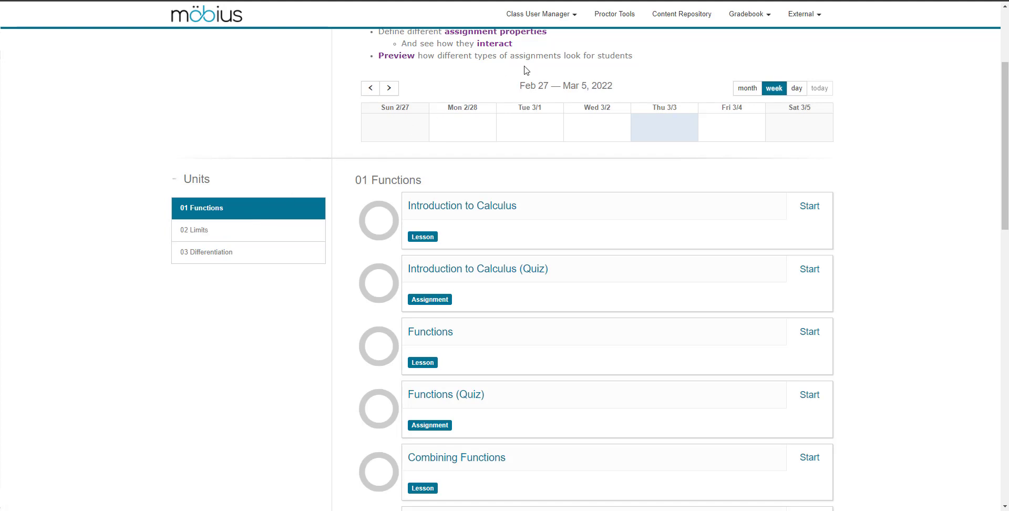
# - Open the Möbius Assignments folder in the Content Repository and bring up the Create New > Assignment unit list
pyautogui.click(669, 14)
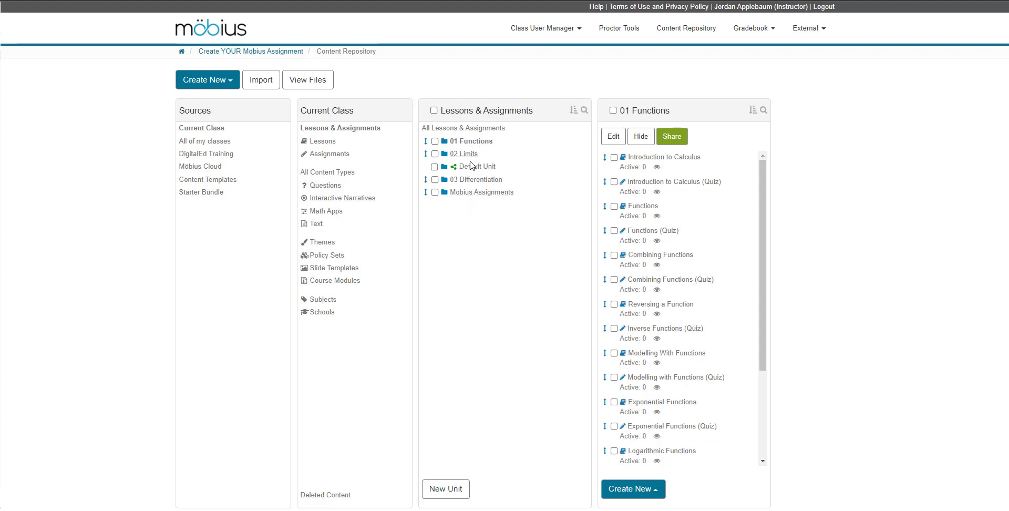
pyautogui.click(471, 193)
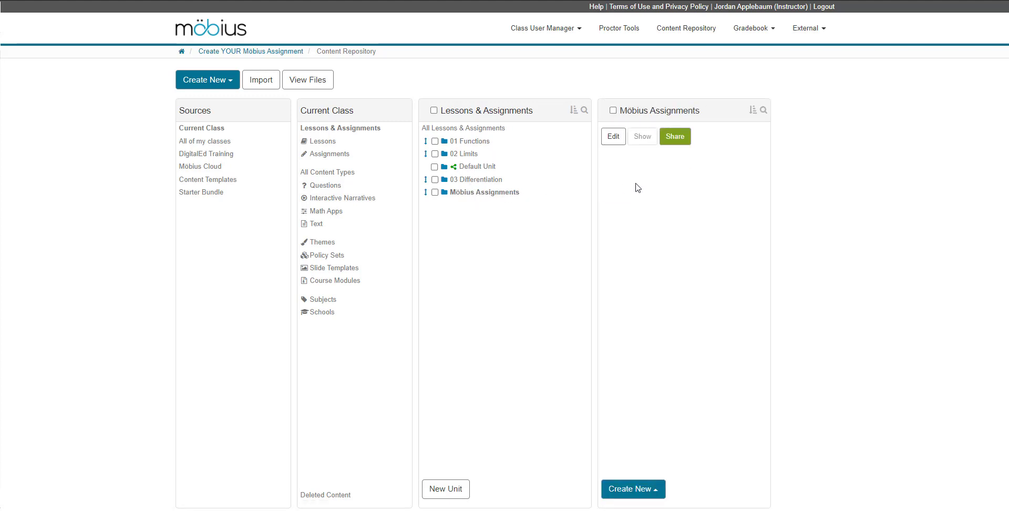
pyautogui.click(657, 493)
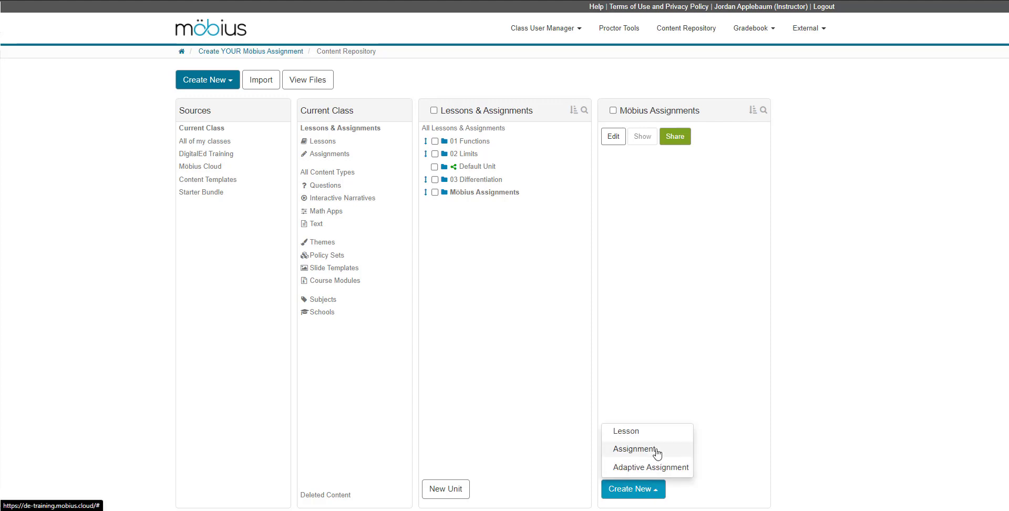
pyautogui.click(649, 380)
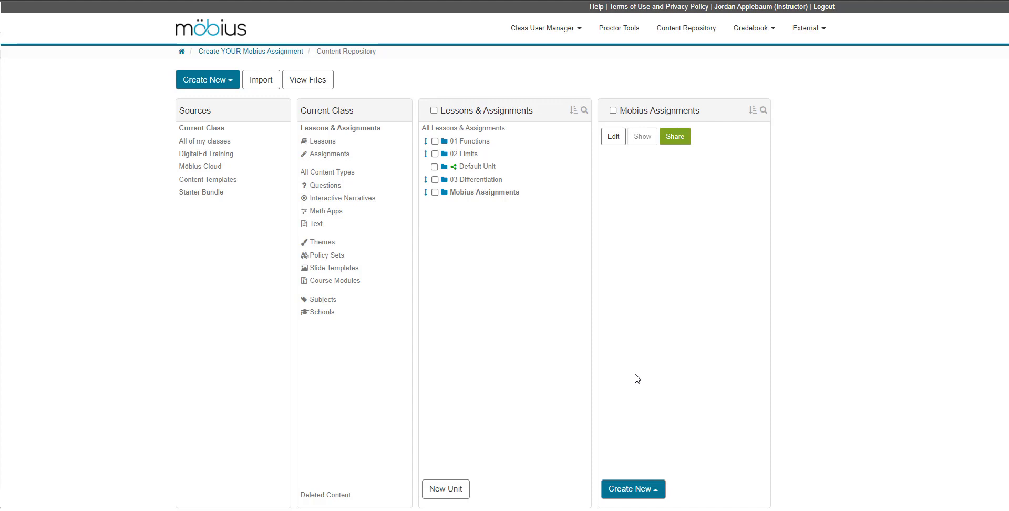
pyautogui.click(232, 86)
pyautogui.moveTo(222, 118)
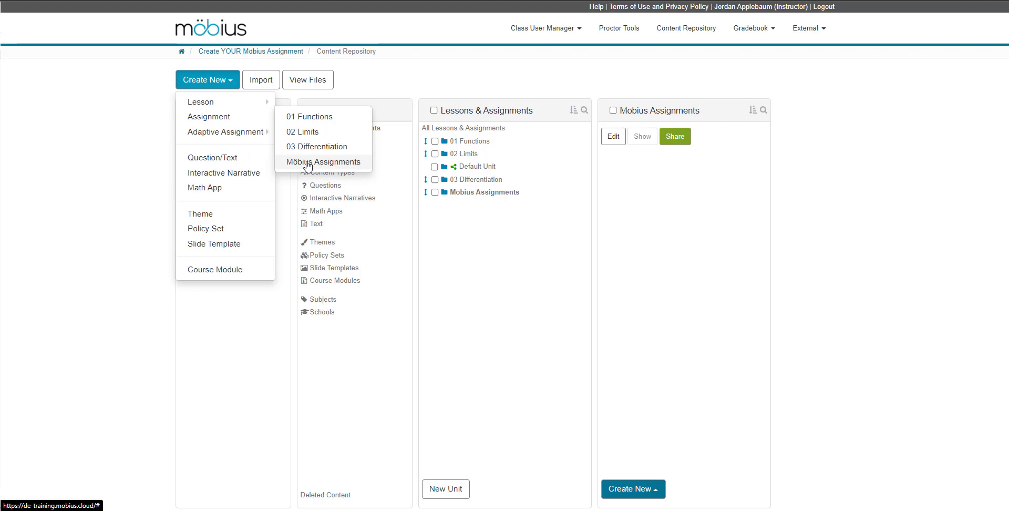
# - Create 'New Assignment' in Möbius Assignments, expand its page-head and results-page text, then go to Select Questions
pyautogui.click(308, 163)
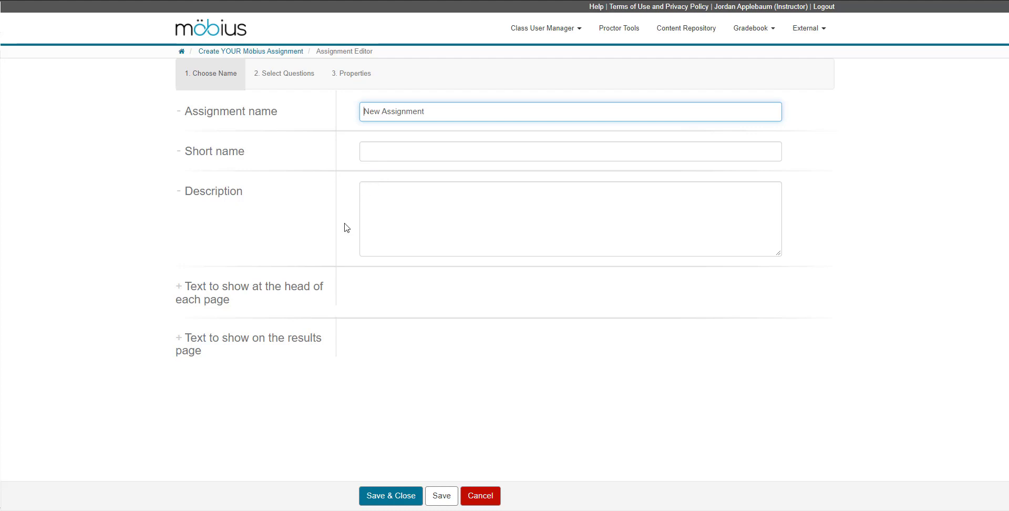
pyautogui.click(294, 214)
pyautogui.click(214, 302)
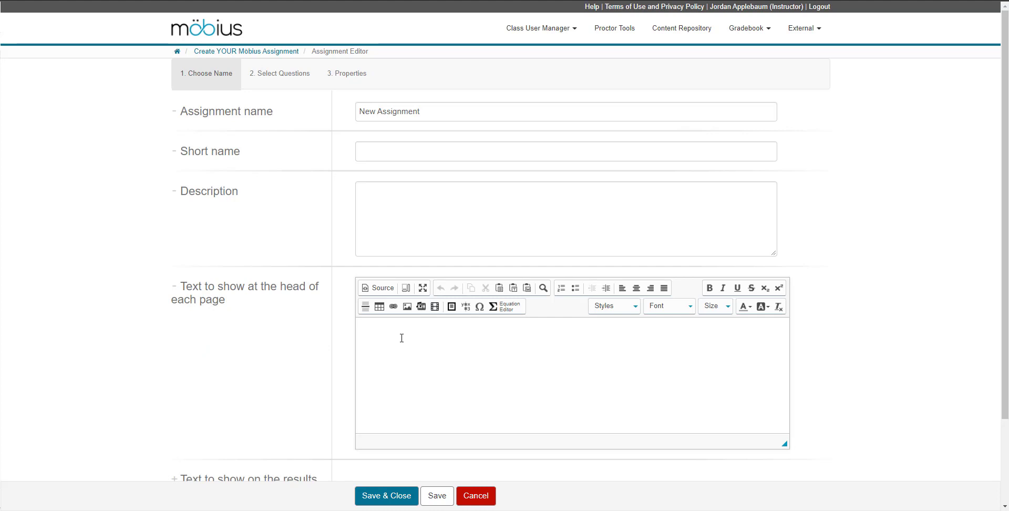
pyautogui.scroll(-2, 402, 338)
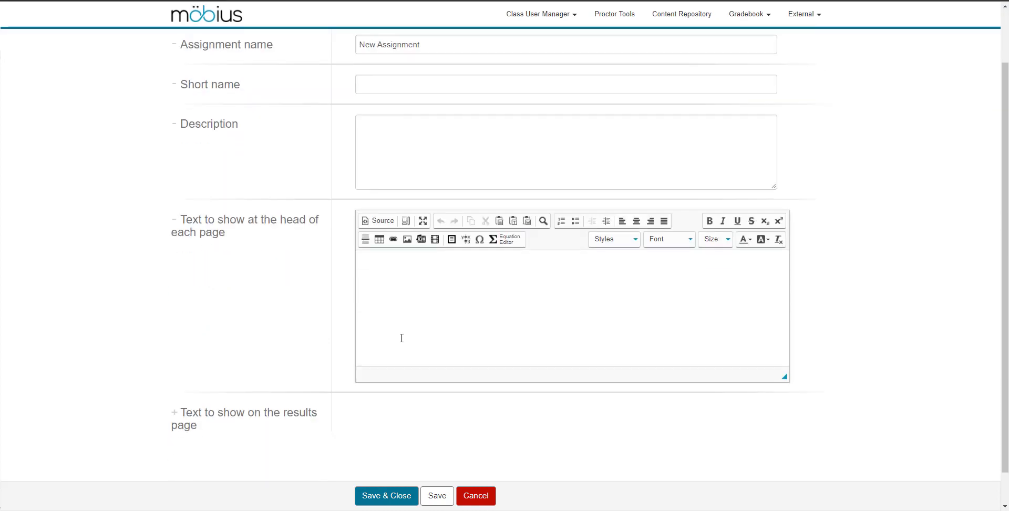
pyautogui.click(259, 375)
pyautogui.scroll(-2, 258, 375)
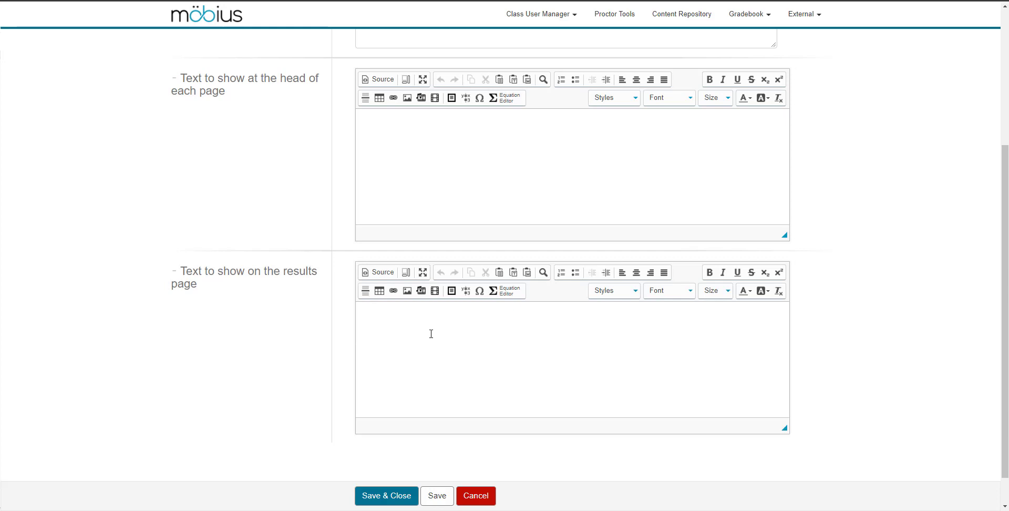
pyautogui.scroll(4, 432, 334)
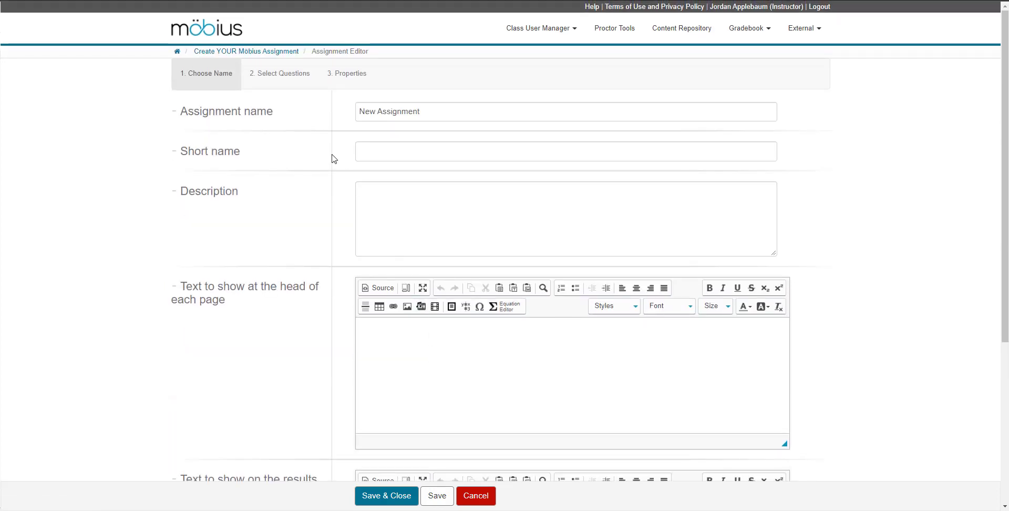
pyautogui.click(274, 80)
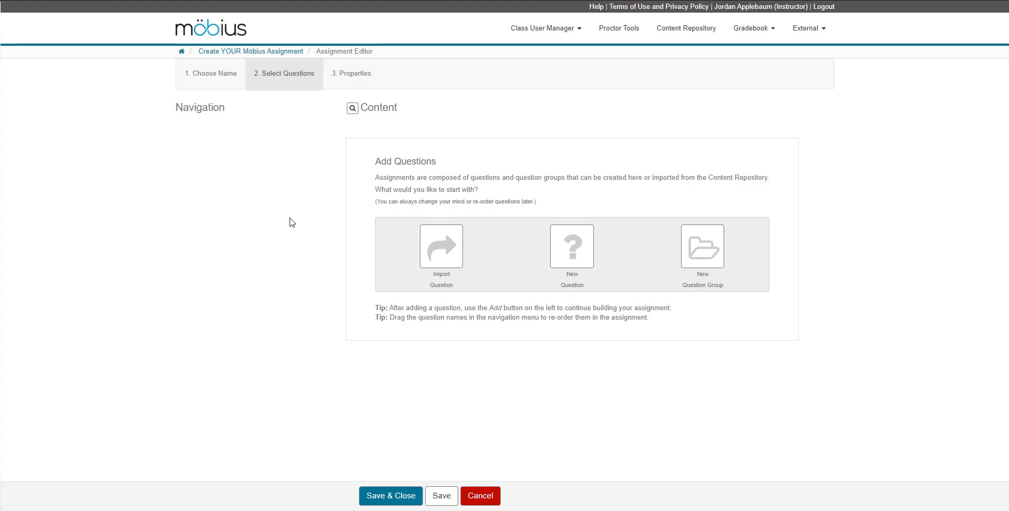
# - Import FBD - Clone, Numeric rounding, Document-Upload-Simplify, Subtraction, Algorithmic-Question, Simple Addition and Multiple Choice - 1 Answer
pyautogui.click(430, 246)
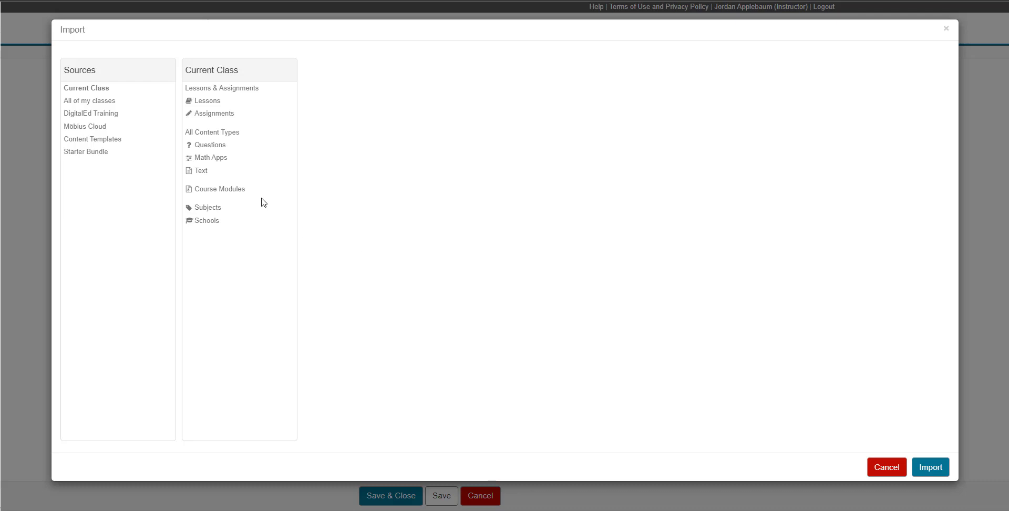
pyautogui.click(221, 148)
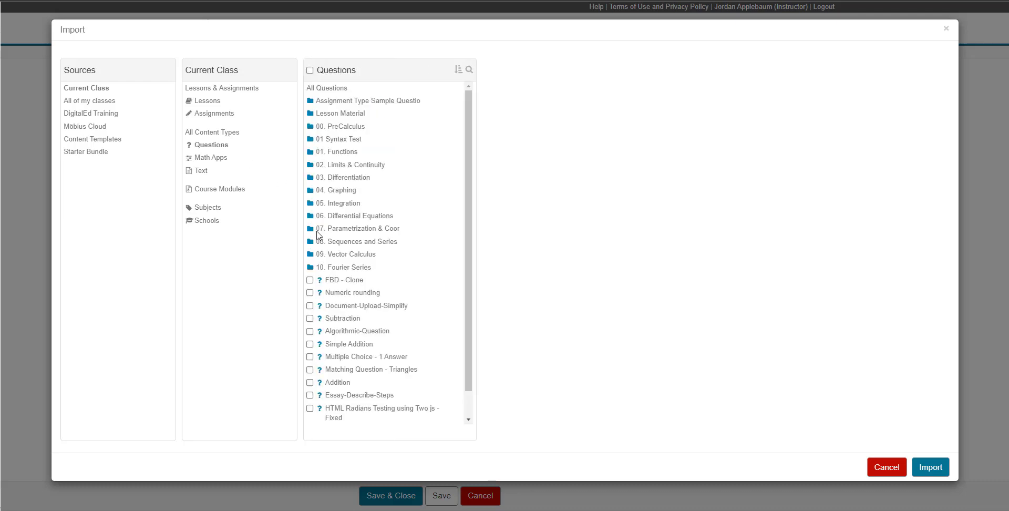
pyautogui.click(310, 280)
pyautogui.click(310, 293)
pyautogui.click(311, 306)
pyautogui.click(310, 319)
pyautogui.click(310, 345)
pyautogui.click(310, 332)
pyautogui.click(310, 357)
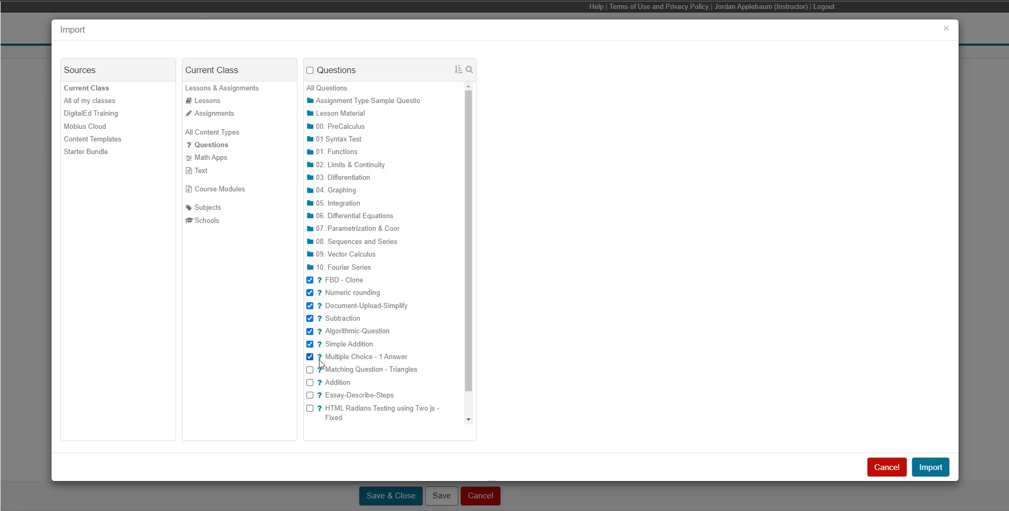
pyautogui.click(930, 467)
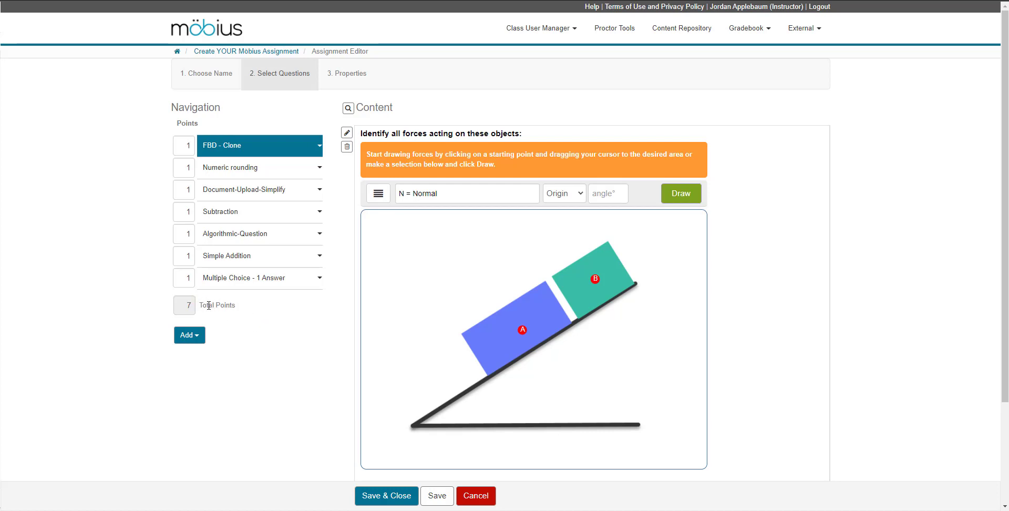
pyautogui.click(186, 254)
pyautogui.write('3')
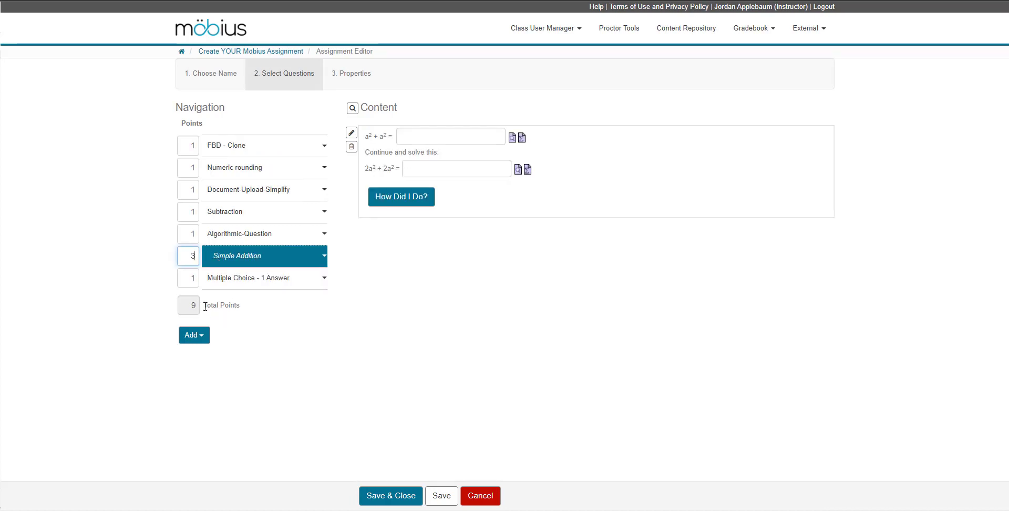
pyautogui.moveTo(204, 305); pyautogui.dragTo(251, 224)
pyautogui.click(242, 311)
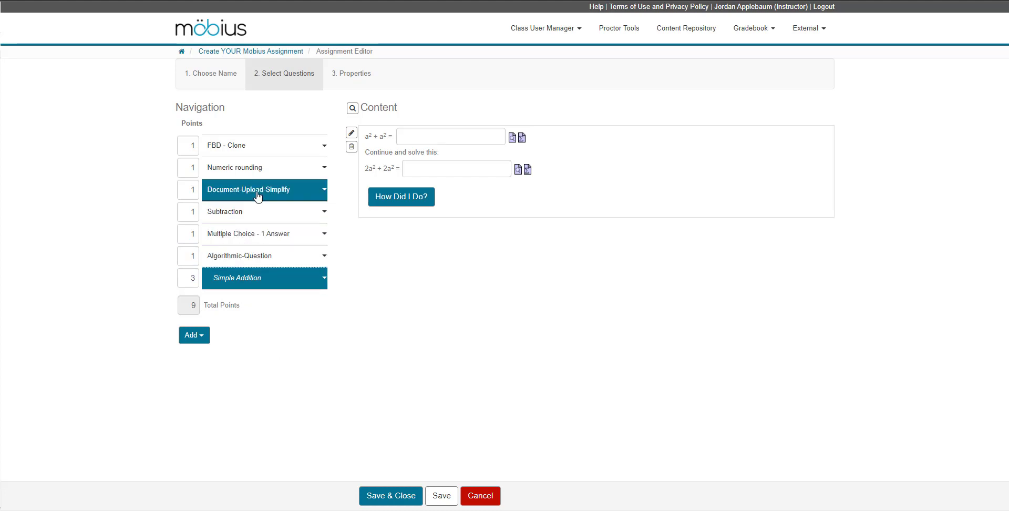
pyautogui.moveTo(259, 182); pyautogui.dragTo(246, 234)
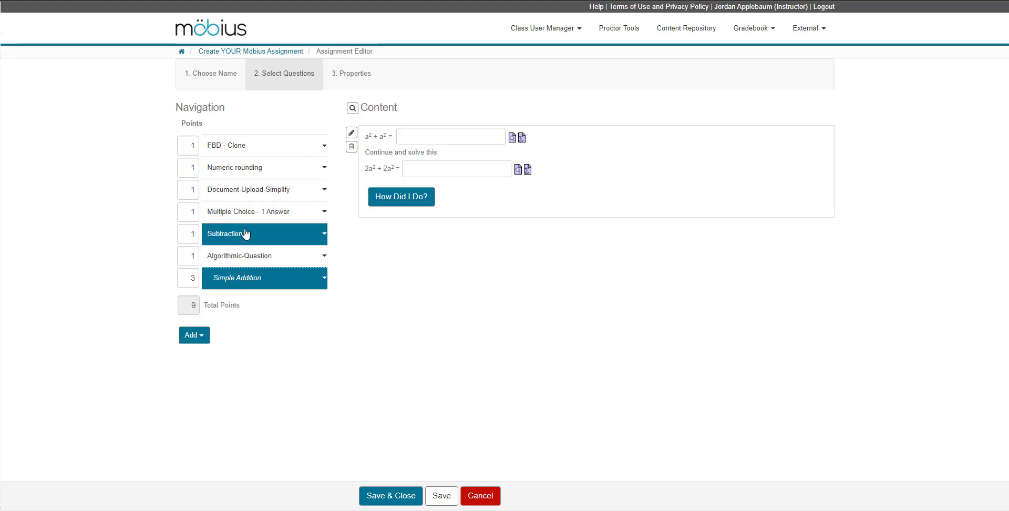
pyautogui.click(325, 215)
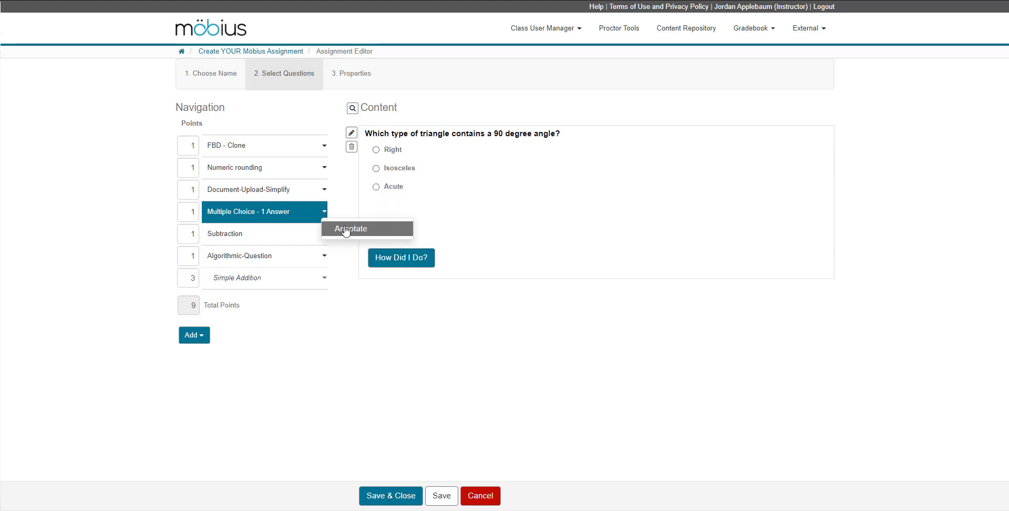
pyautogui.click(347, 229)
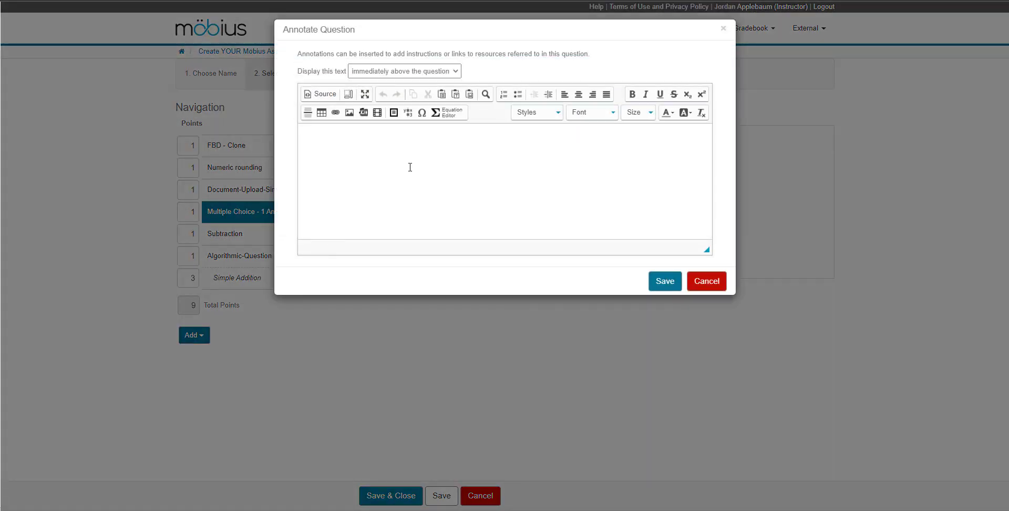
pyautogui.click(455, 73)
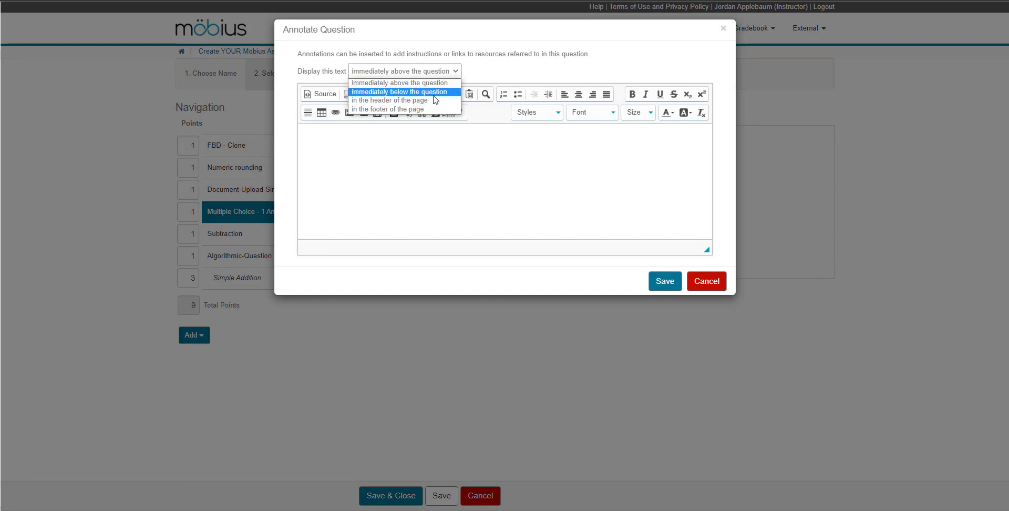
pyautogui.click(426, 156)
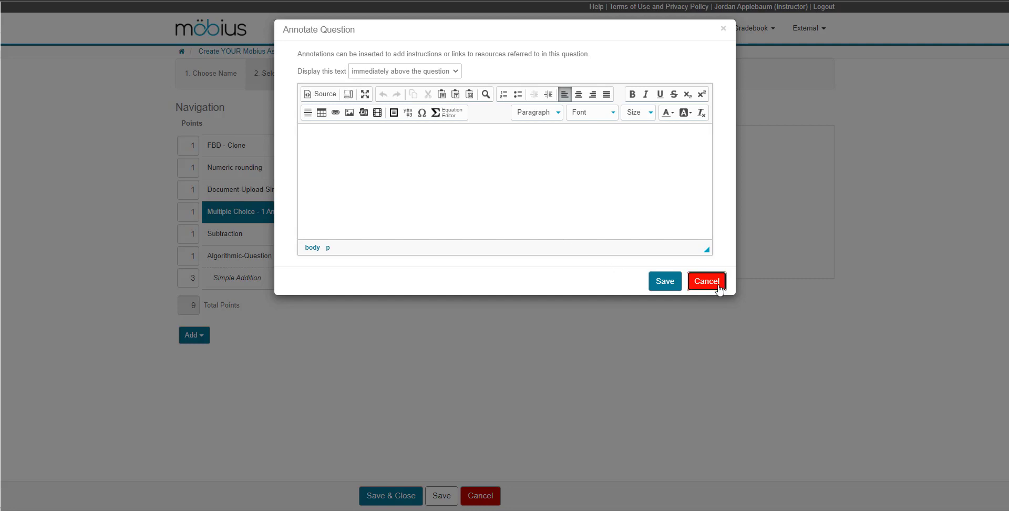
pyautogui.click(710, 284)
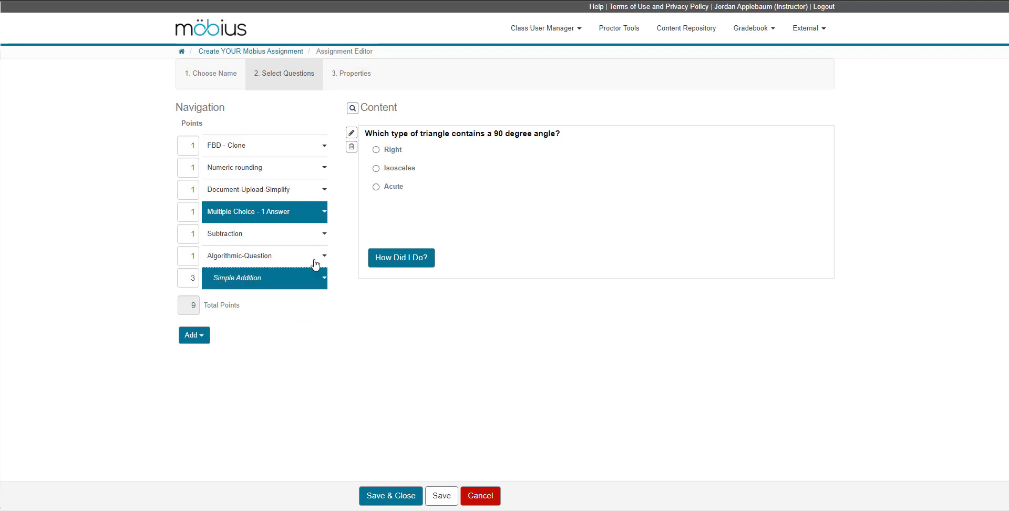
# - Go to the assignment Properties step, leaving the printable version turned off
pyautogui.click(366, 79)
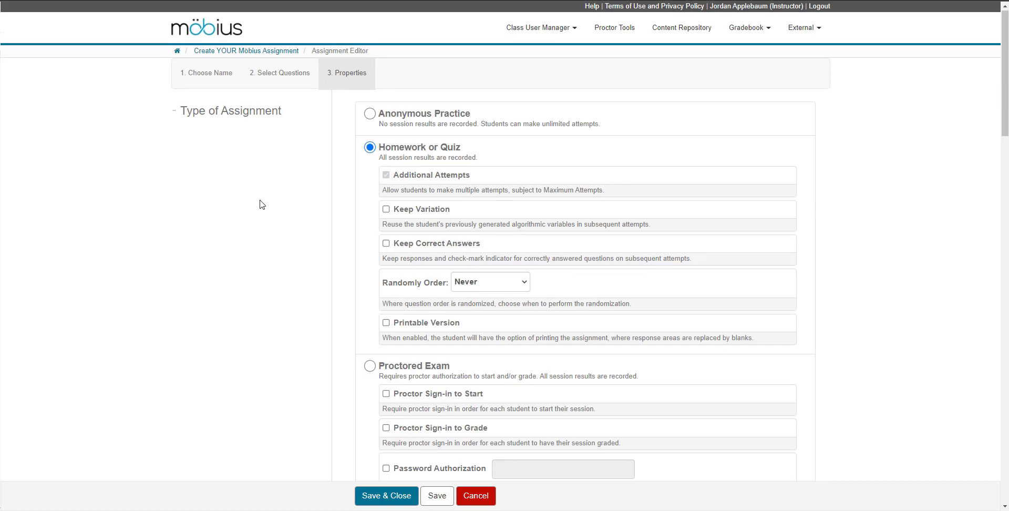
pyautogui.scroll(-1, 262, 205)
pyautogui.scroll(-2, 372, 108)
pyautogui.scroll(-2, 377, 135)
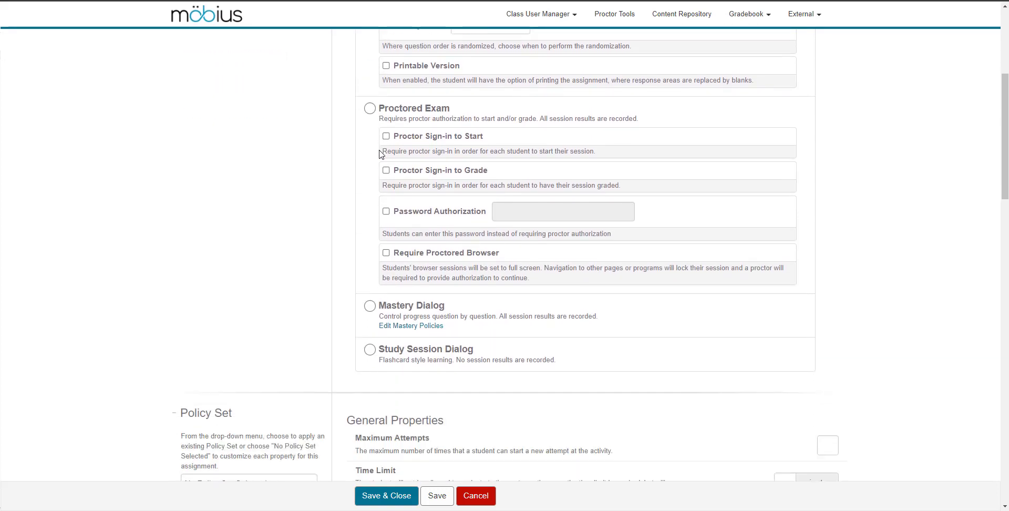
pyautogui.scroll(5, 379, 152)
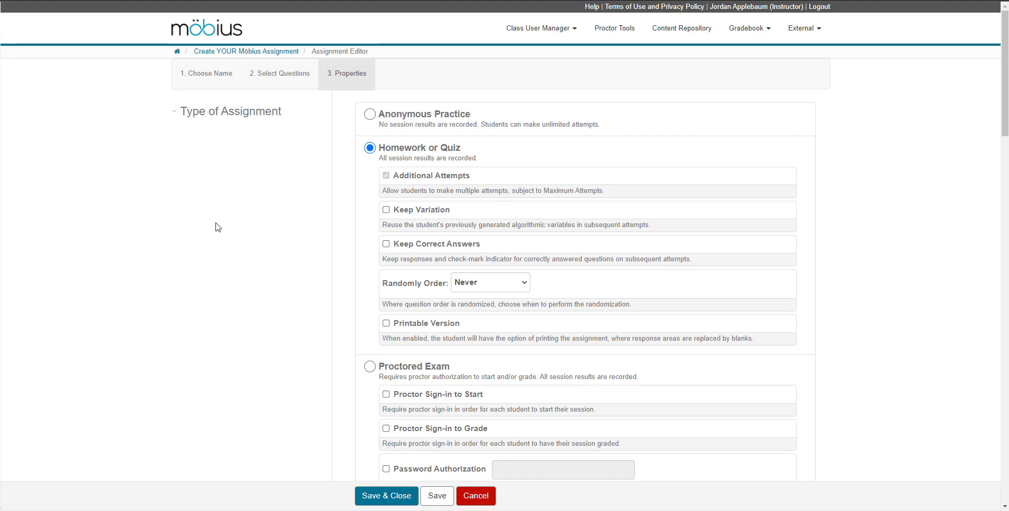
pyautogui.scroll(-1, 241, 228)
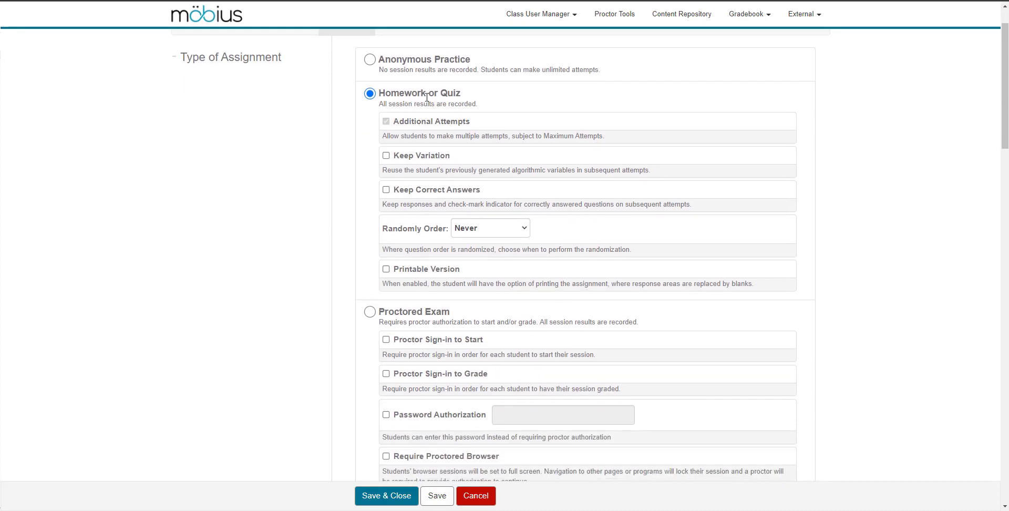
pyautogui.click(387, 271)
pyautogui.click(387, 270)
# - Set the assignment to Proctored Exam with proctor sign-in, without requiring a proctored browser
pyautogui.scroll(-2, 315, 236)
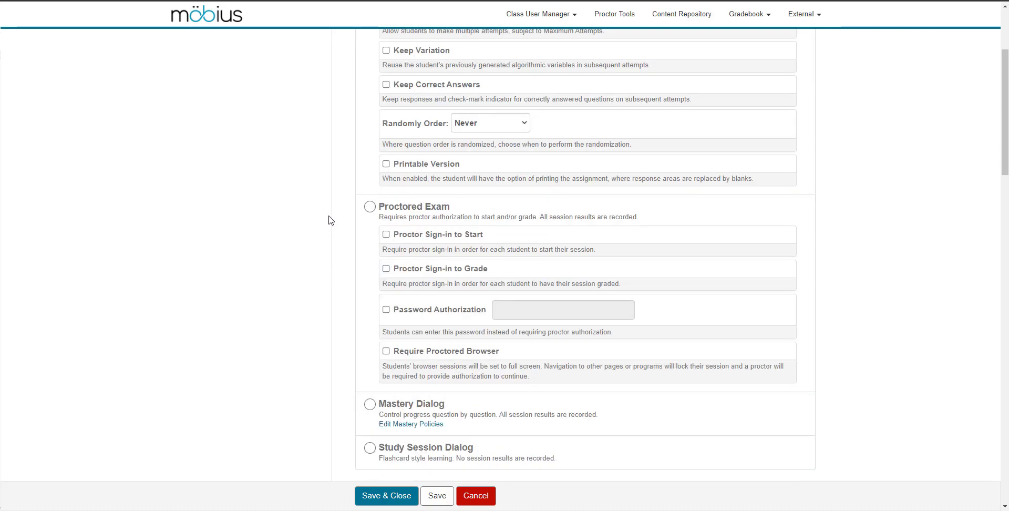
pyautogui.click(369, 207)
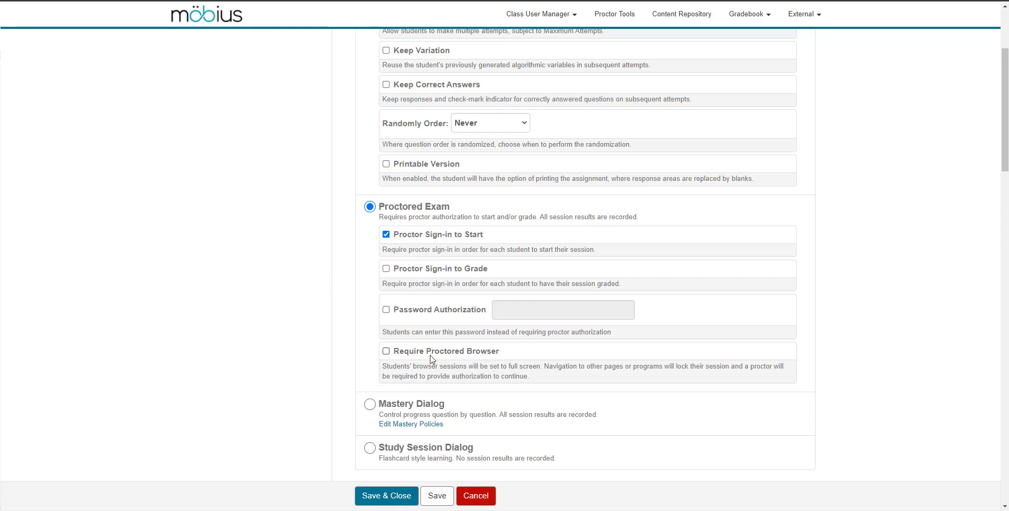
pyautogui.click(387, 351)
pyautogui.click(387, 351)
pyautogui.scroll(-3, 303, 284)
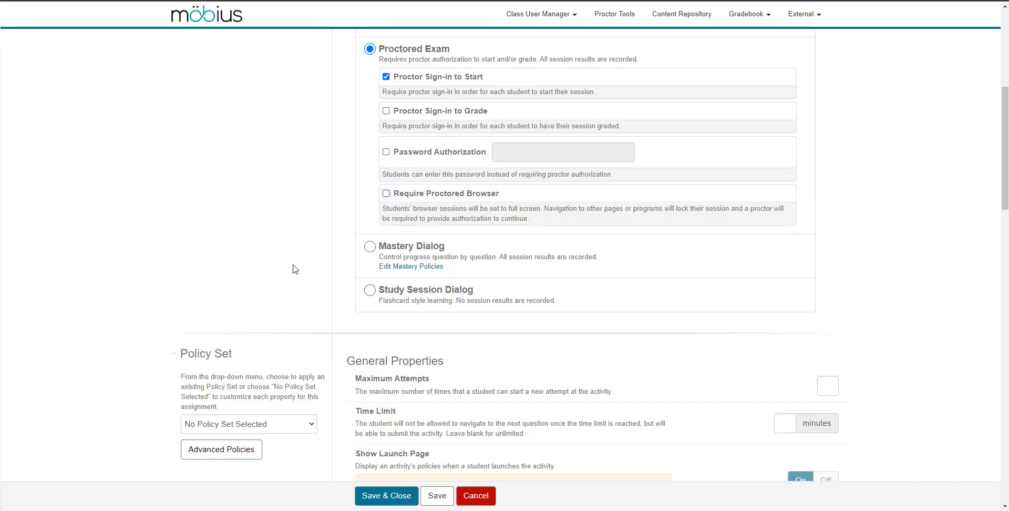
# - Open the mastery policies editor and list the Policy Set options: Bi-Weekly Assignment, Lesson, Quiz Policy Set
pyautogui.click(394, 267)
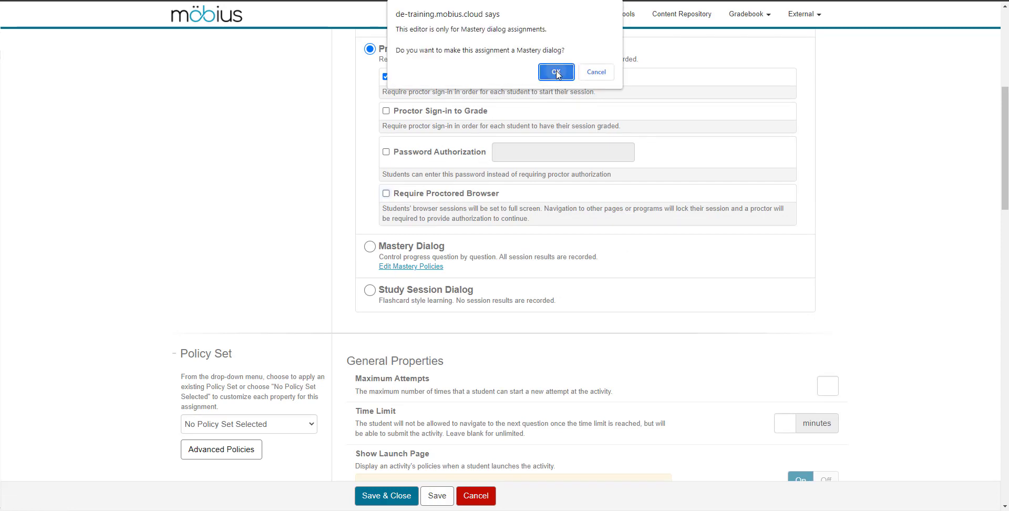
pyautogui.click(556, 73)
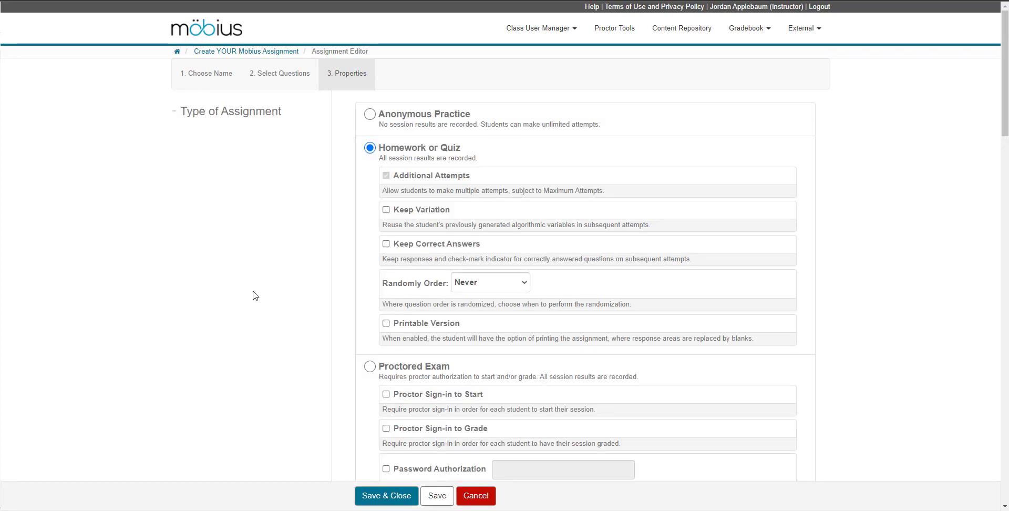
pyautogui.scroll(-8, 255, 295)
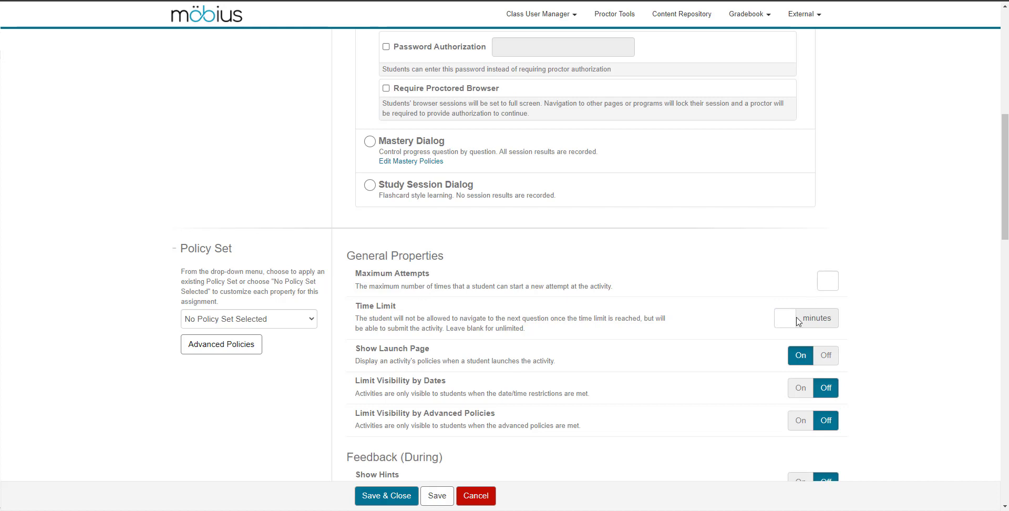
pyautogui.scroll(-1, 514, 360)
pyautogui.scroll(-5, 515, 360)
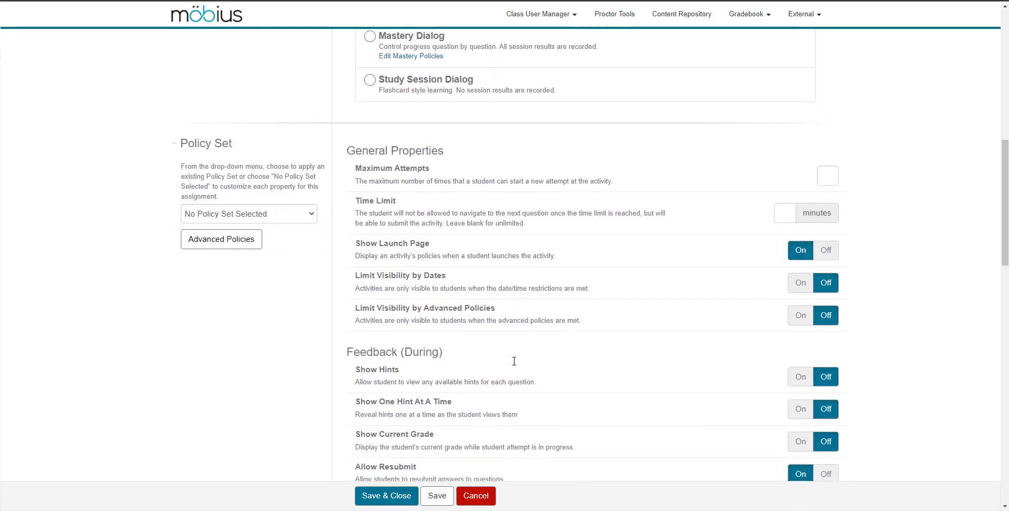
pyautogui.scroll(-1, 514, 361)
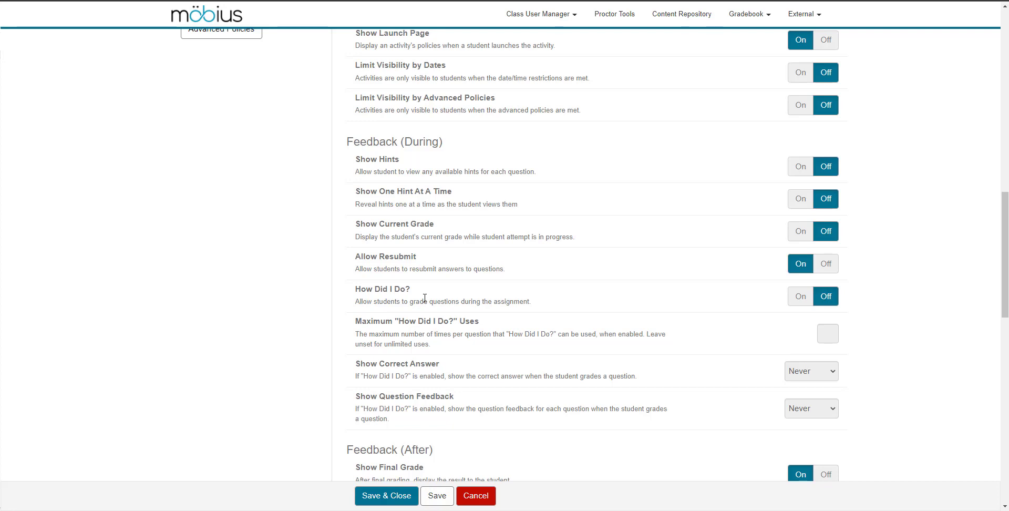
pyautogui.scroll(-3, 425, 298)
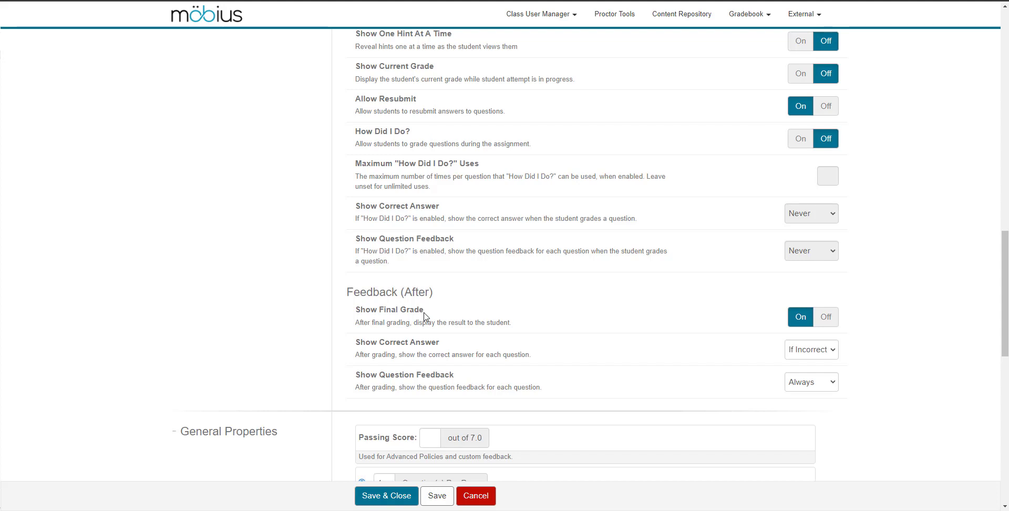
pyautogui.scroll(7, 266, 273)
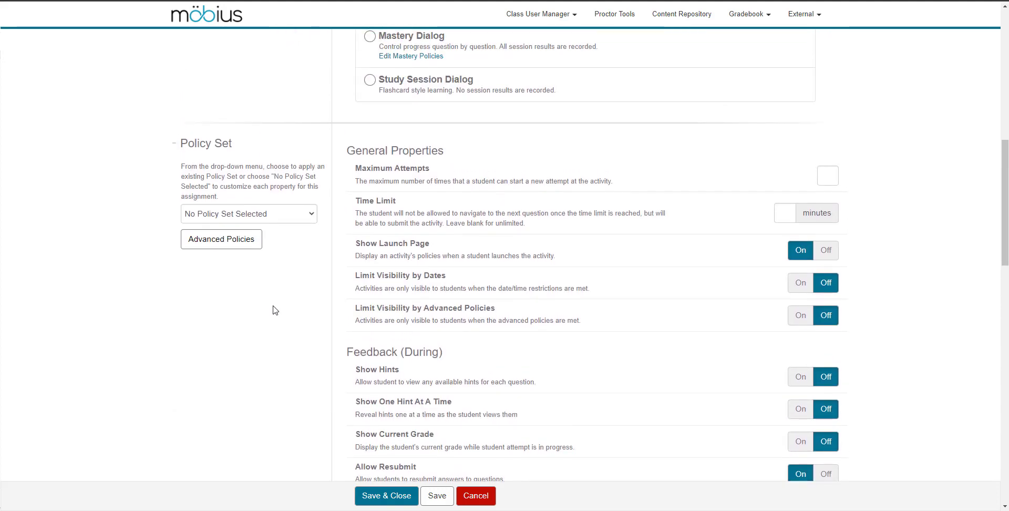
pyautogui.click(311, 220)
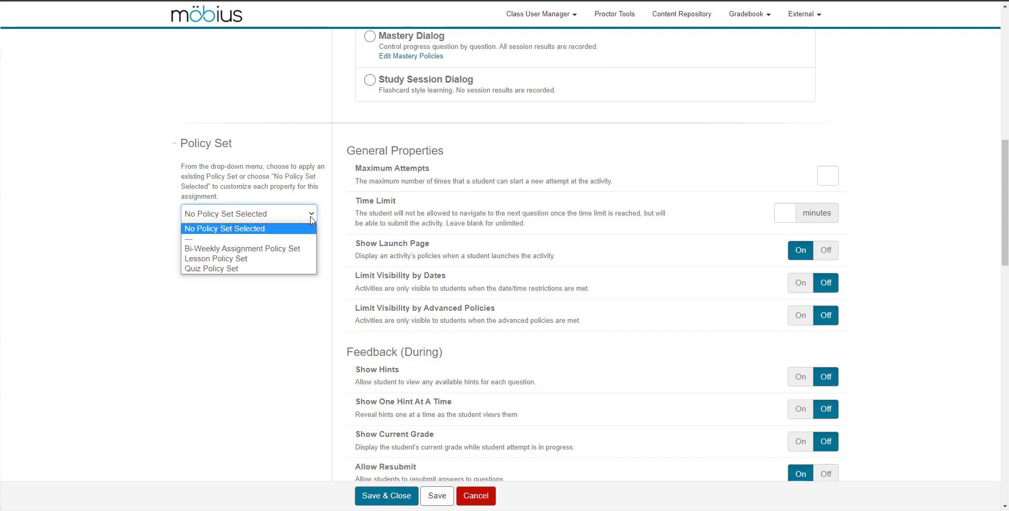
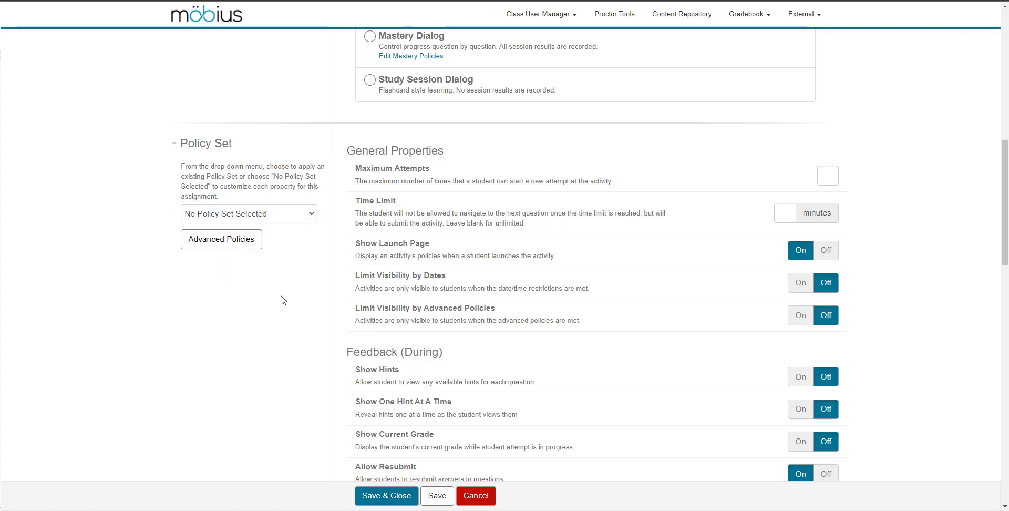
# - Open the assignment's Advanced Policies, with no policy set selected
pyautogui.click(243, 246)
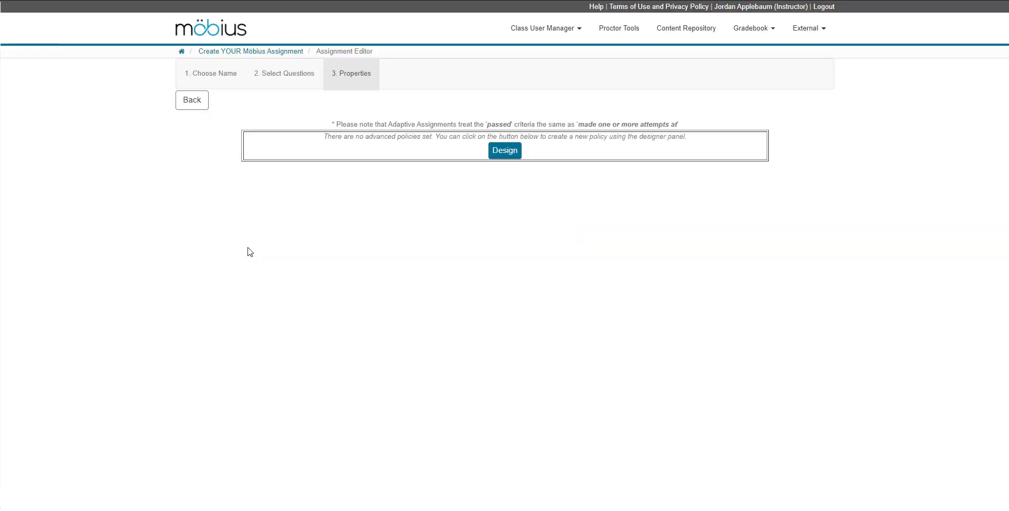
# - Design Criterion 1 as 'has passed New Assignment', then go back to the assignment properties
pyautogui.click(510, 155)
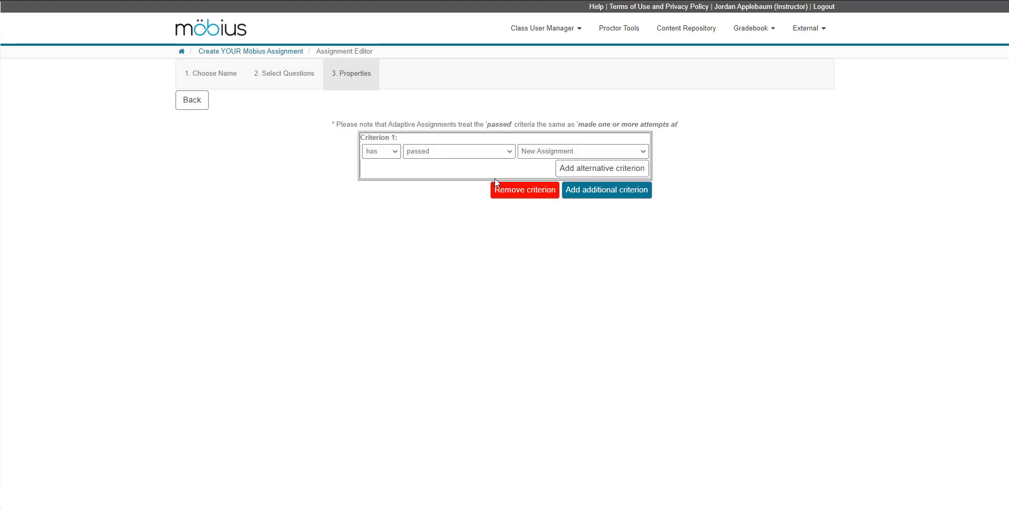
pyautogui.click(534, 153)
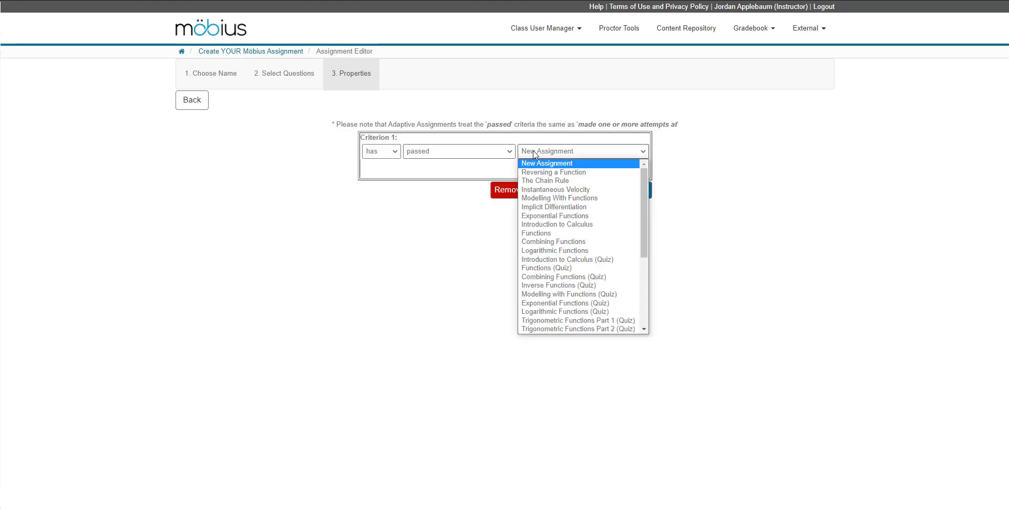
pyautogui.click(511, 168)
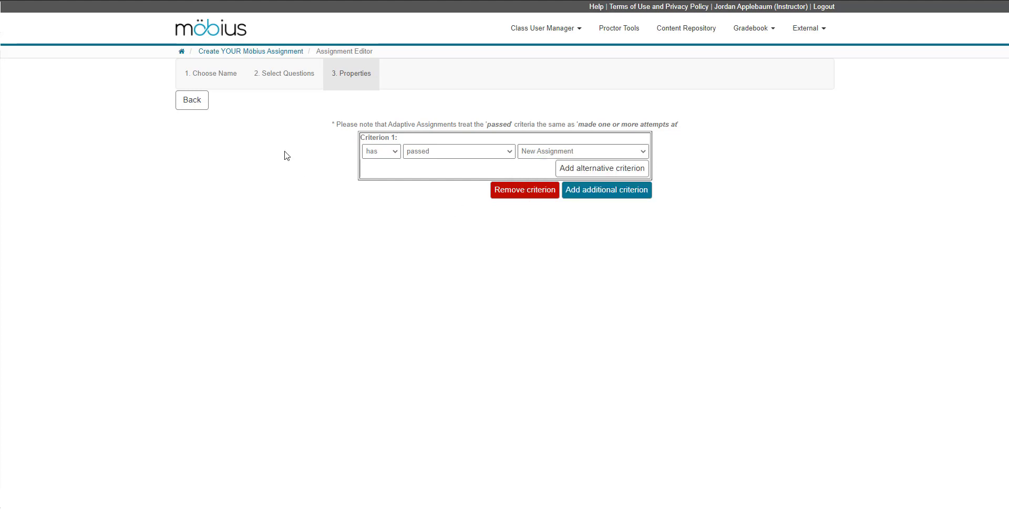
pyautogui.click(192, 99)
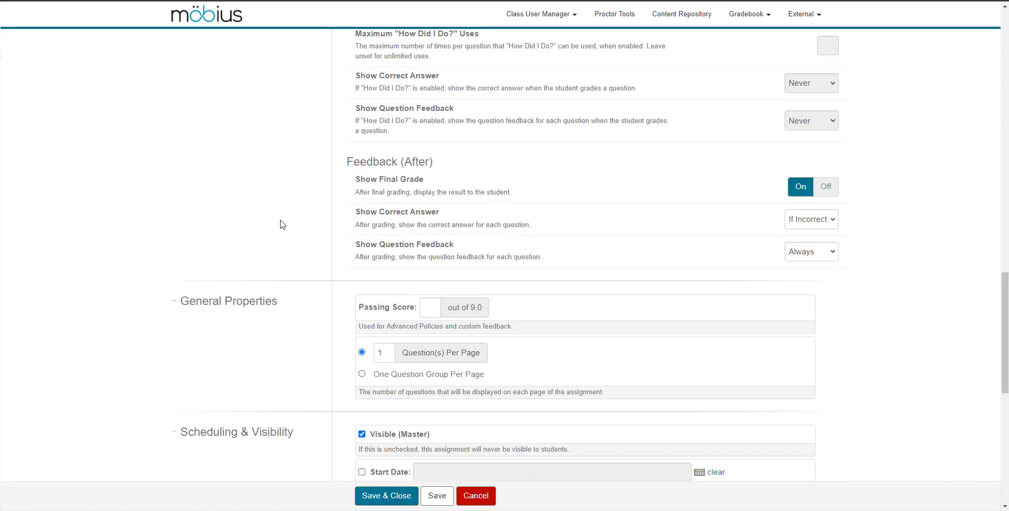
# - Scroll down the Properties page and expand the Reporting and IP Address/Host Names Whitelist sections
pyautogui.scroll(-2, 281, 232)
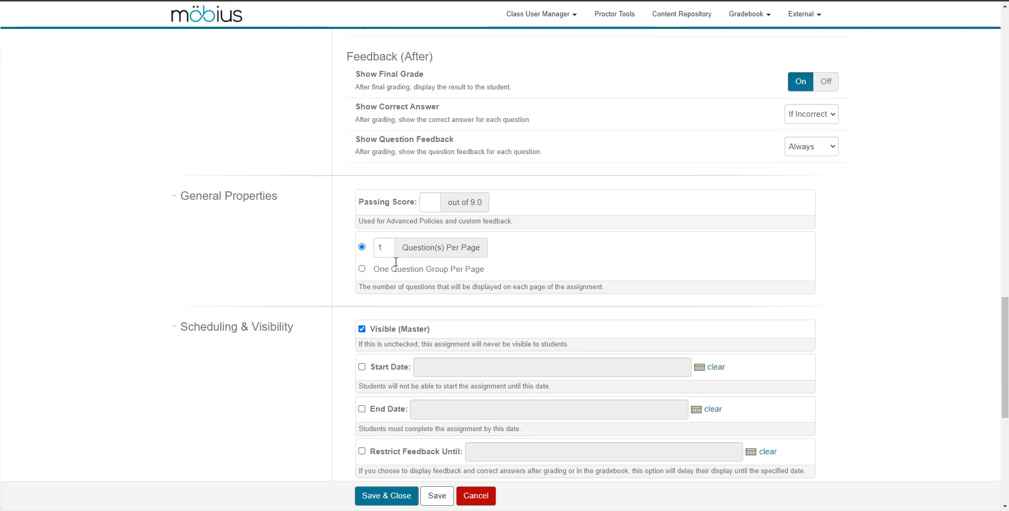
pyautogui.scroll(-2, 249, 300)
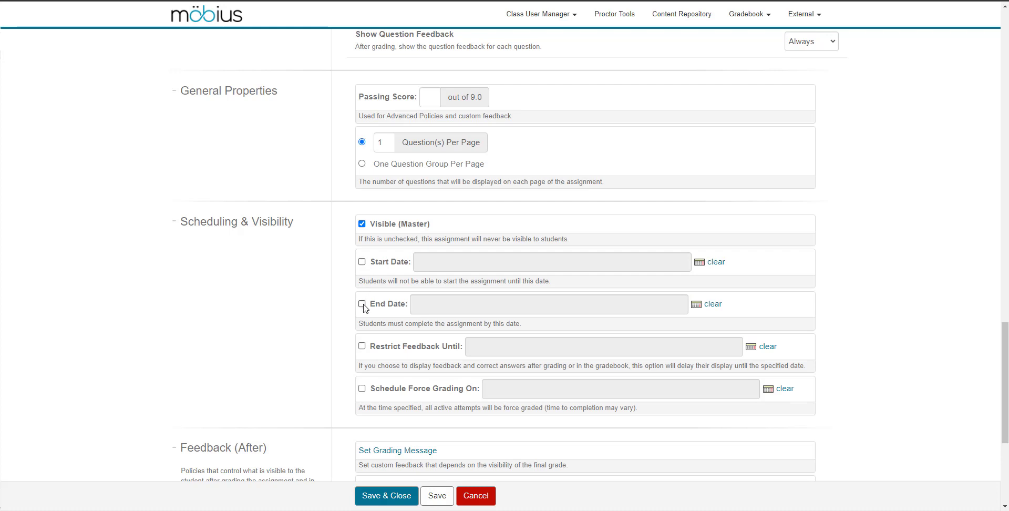
pyautogui.scroll(-1, 363, 303)
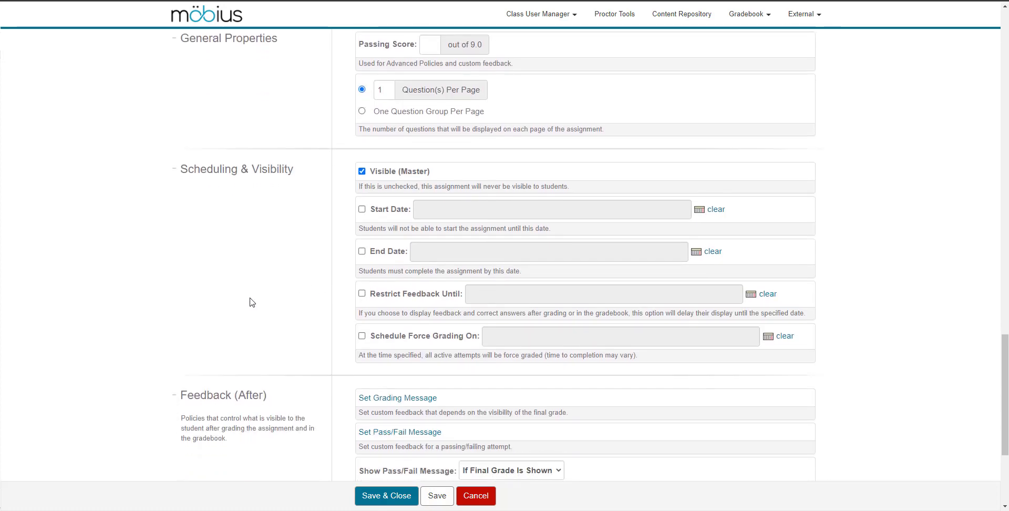
pyautogui.scroll(-2, 250, 301)
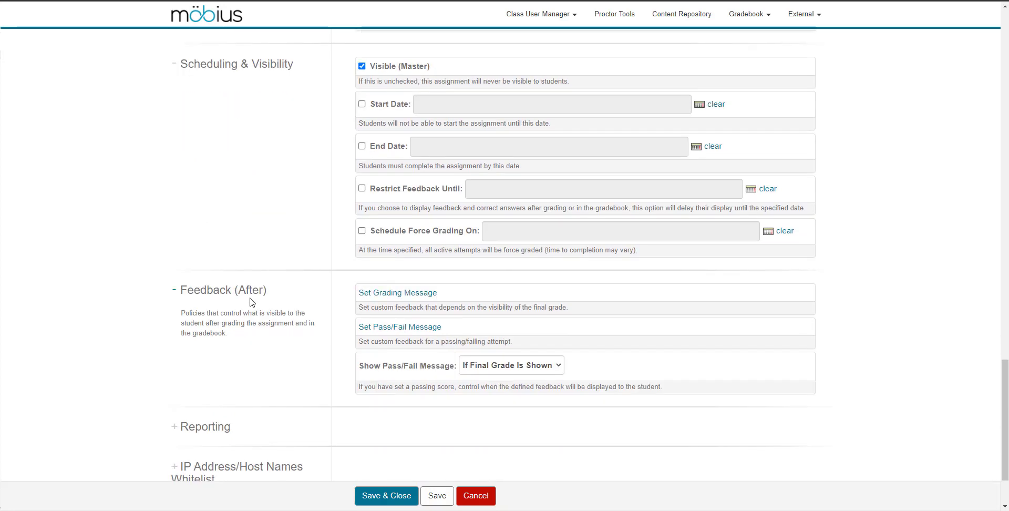
pyautogui.scroll(-1, 249, 302)
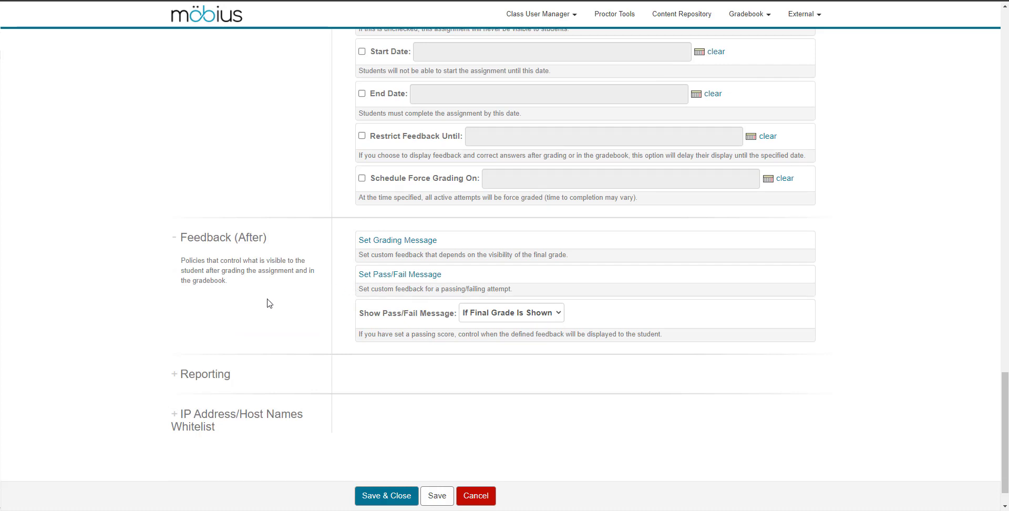
pyautogui.scroll(-1, 268, 303)
pyautogui.click(210, 335)
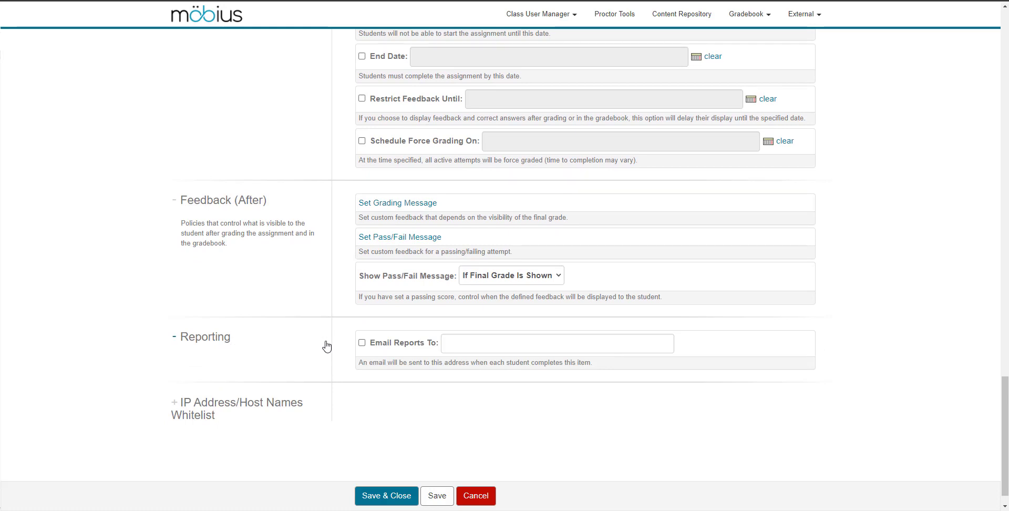
pyautogui.scroll(-1, 329, 347)
pyautogui.click(226, 383)
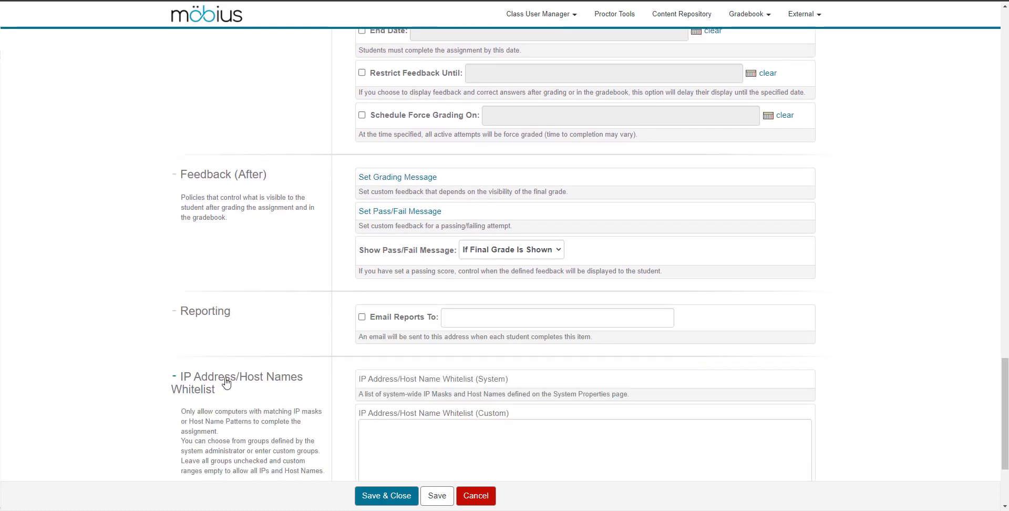
pyautogui.scroll(-1, 230, 391)
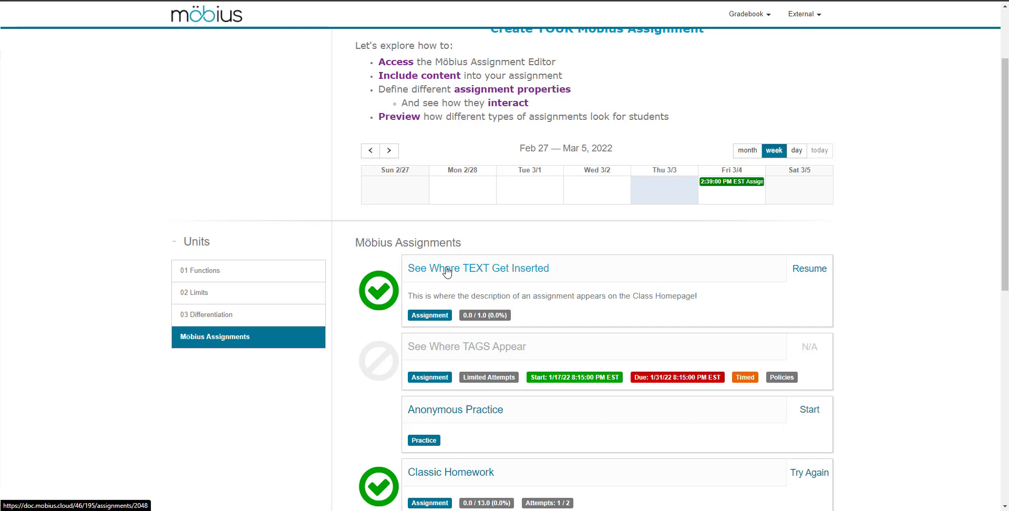
# - Resume See Where TEXT Get Inserted from the homepage and look over its question page
pyautogui.moveTo(439, 296); pyautogui.dragTo(631, 296)
pyautogui.click(827, 276)
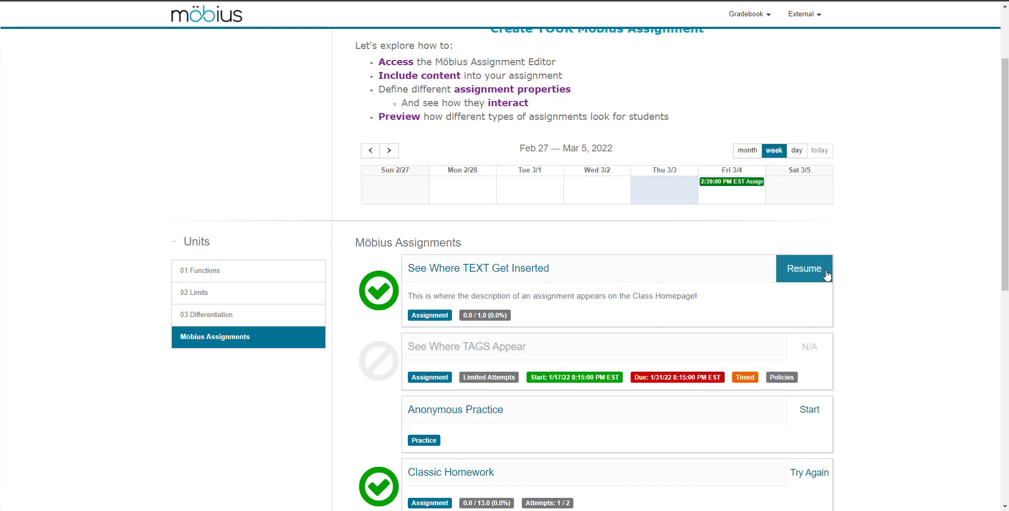
pyautogui.moveTo(223, 80); pyautogui.dragTo(336, 84)
pyautogui.click(260, 262)
pyautogui.moveTo(215, 254); pyautogui.dragTo(315, 257)
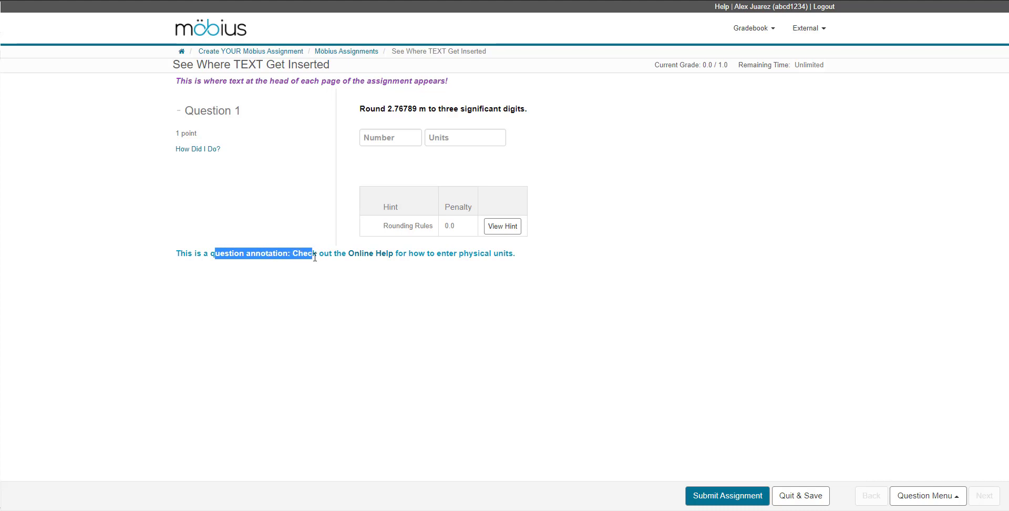
# - Submit the assignment, view the 0.0 / 1.0 grade report, and return to the class homepage
pyautogui.click(742, 496)
pyautogui.click(743, 496)
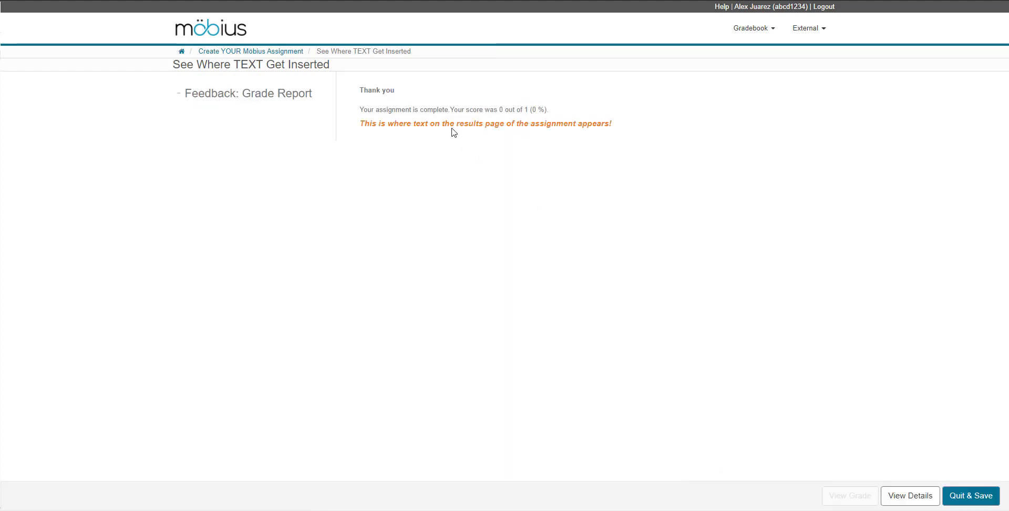
pyautogui.moveTo(430, 129); pyautogui.dragTo(529, 134)
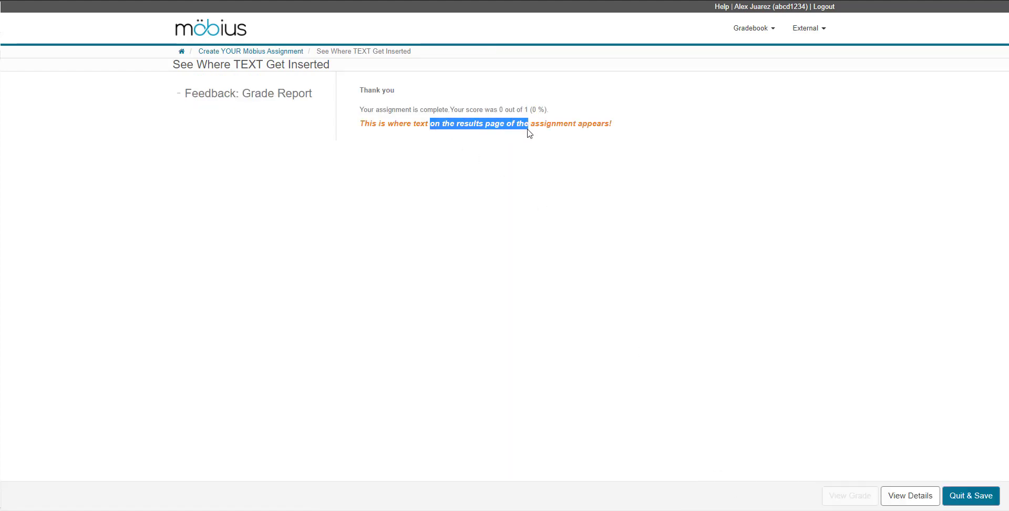
pyautogui.click(527, 167)
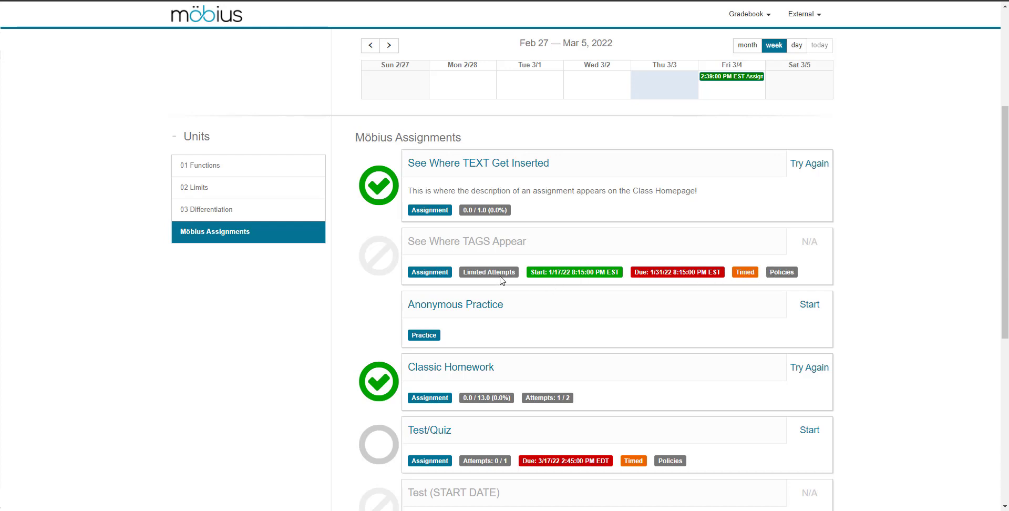
pyautogui.moveTo(368, 271)
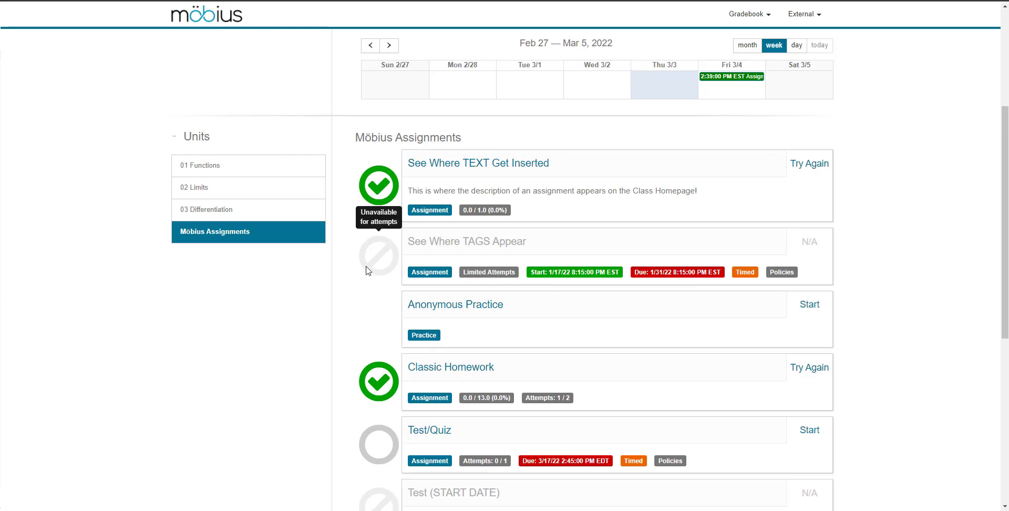
pyautogui.scroll(-1, 368, 271)
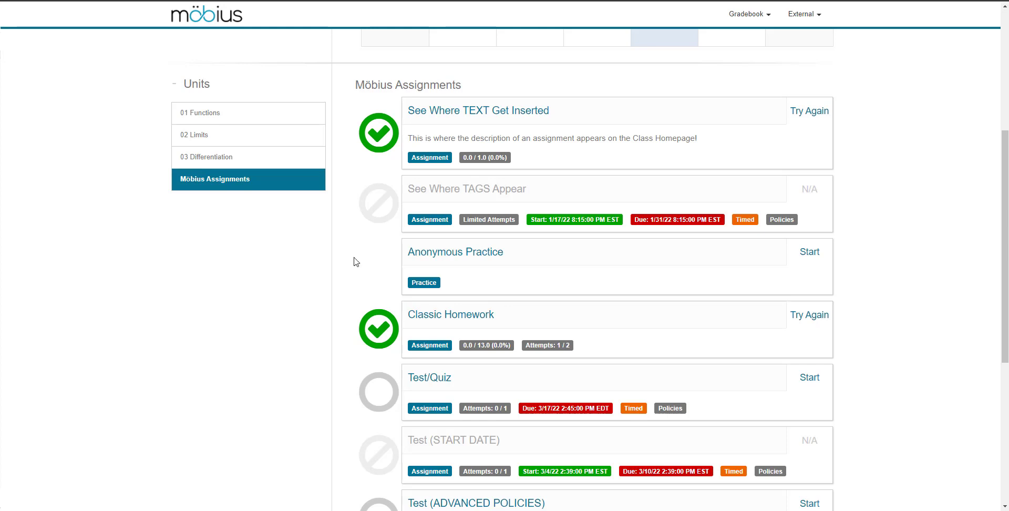
pyautogui.click(440, 253)
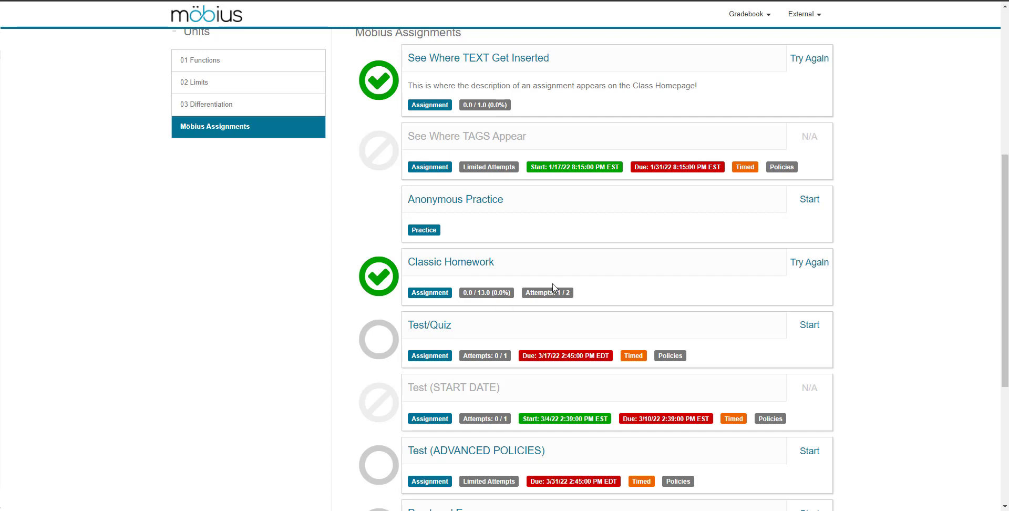
# - Start a new online Classic Homework attempt, then Quit & Save back to the assignment list
pyautogui.click(812, 262)
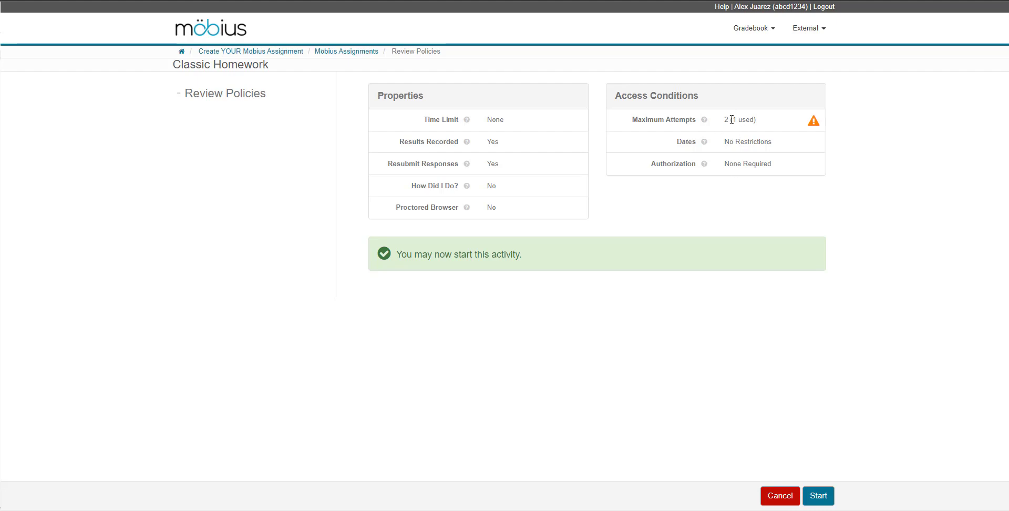
pyautogui.click(818, 496)
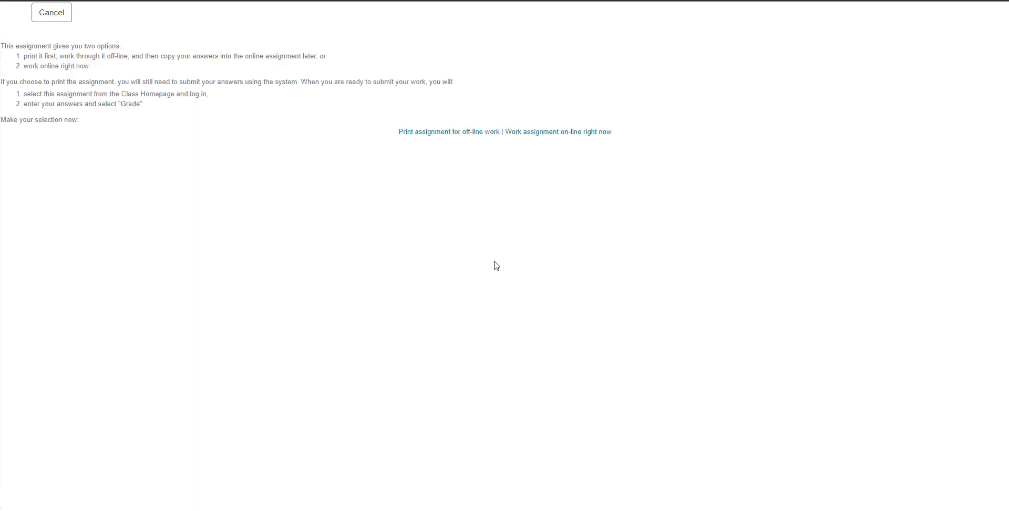
pyautogui.click(546, 133)
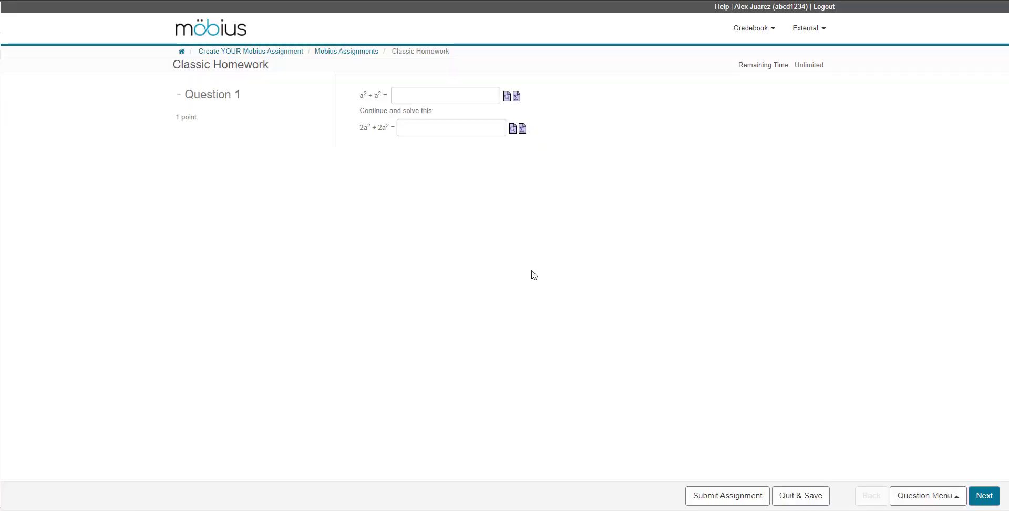
pyautogui.click(814, 496)
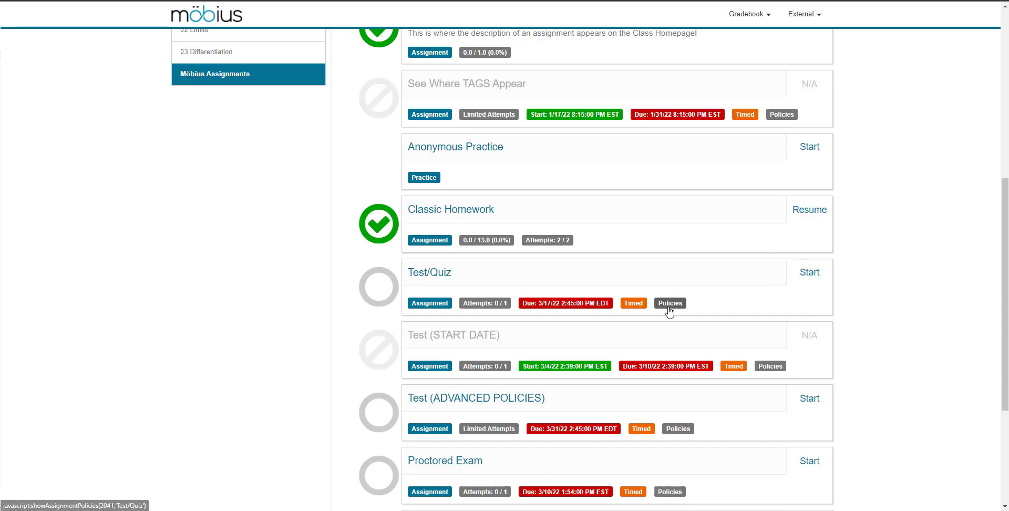
# - Start the Test/Quiz attempt past Review Policies, then Quit & Save and scroll the list
pyautogui.click(808, 280)
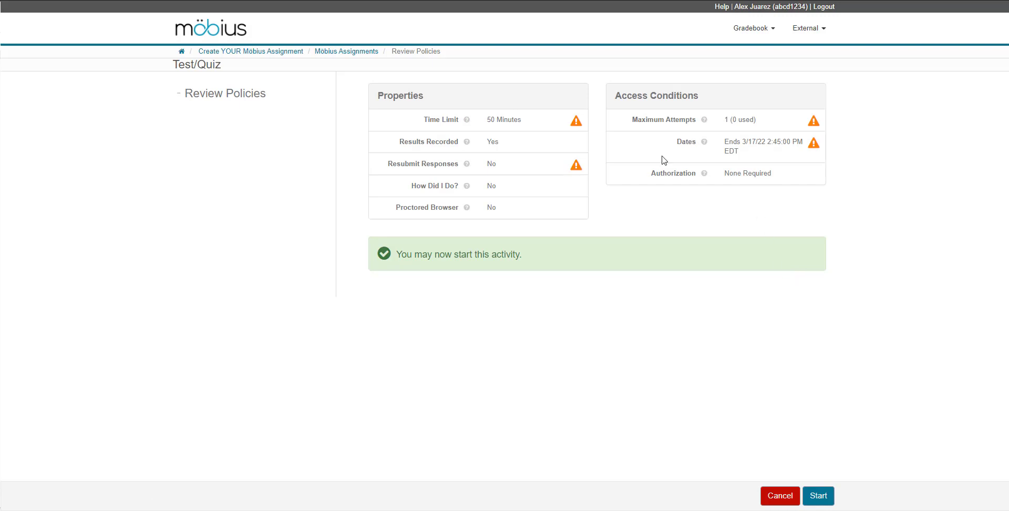
pyautogui.click(818, 495)
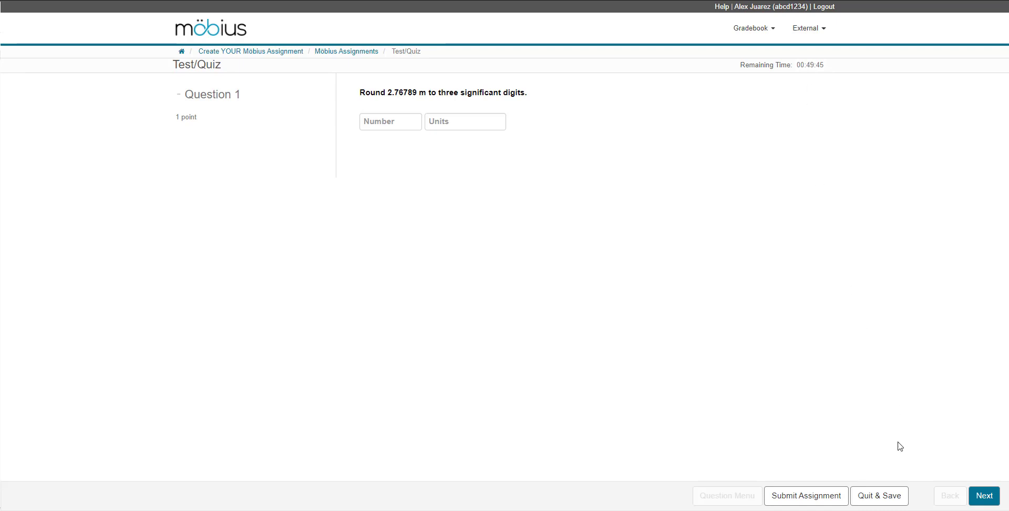
pyautogui.click(879, 495)
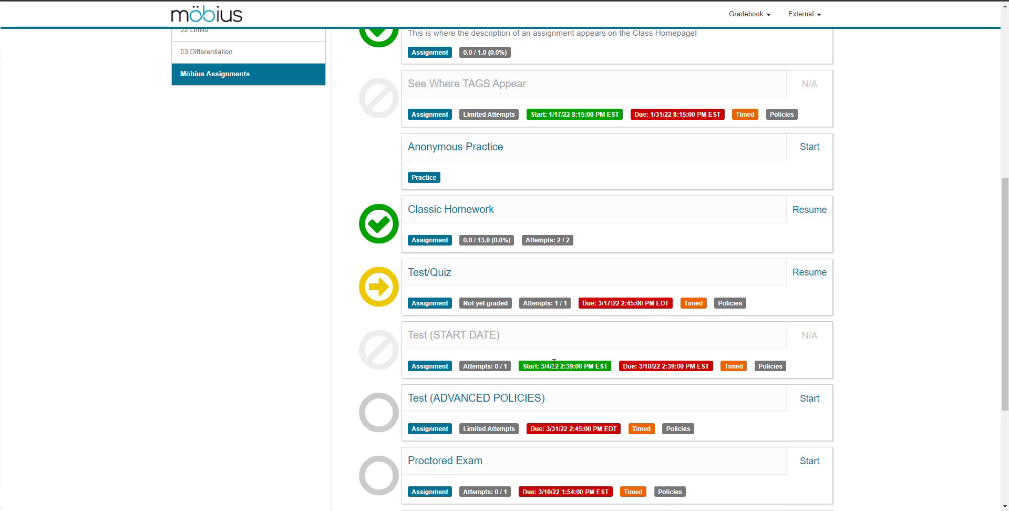
pyautogui.moveTo(376, 328)
pyautogui.scroll(-2, 345, 308)
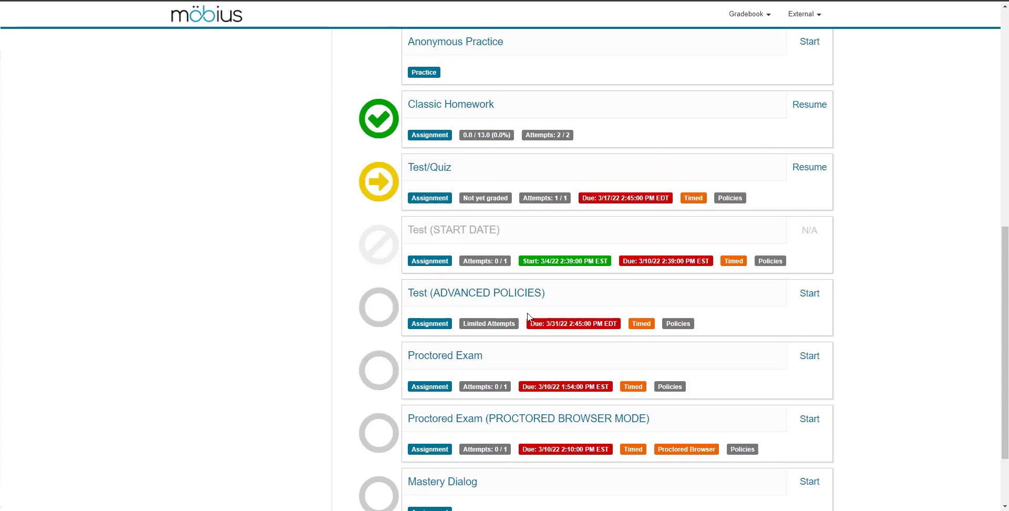
pyautogui.click(798, 298)
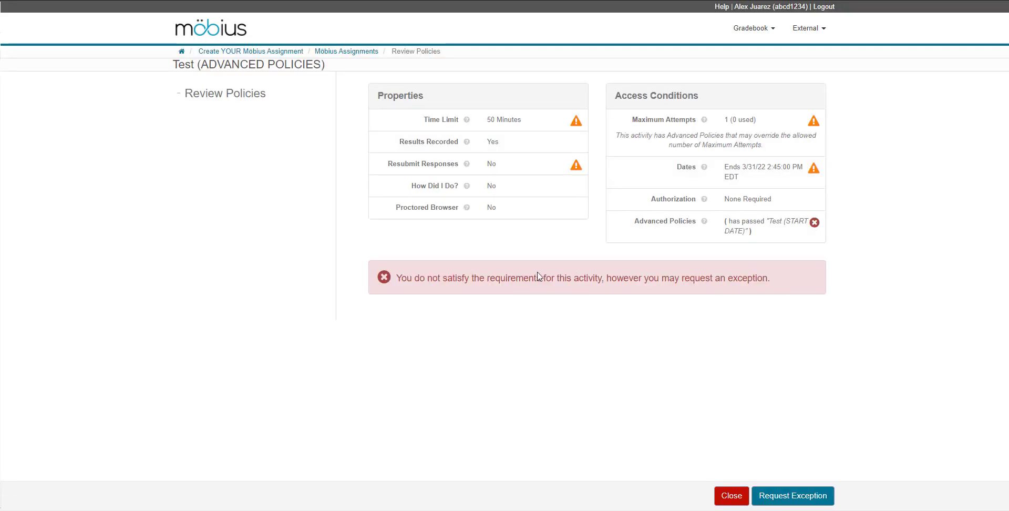
pyautogui.hotkey('alt', 'Left')
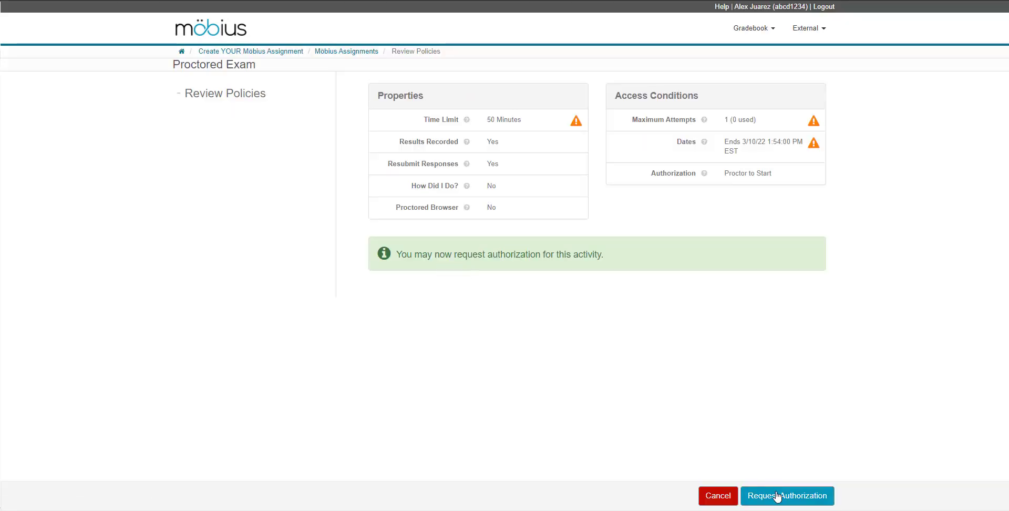
pyautogui.click(777, 495)
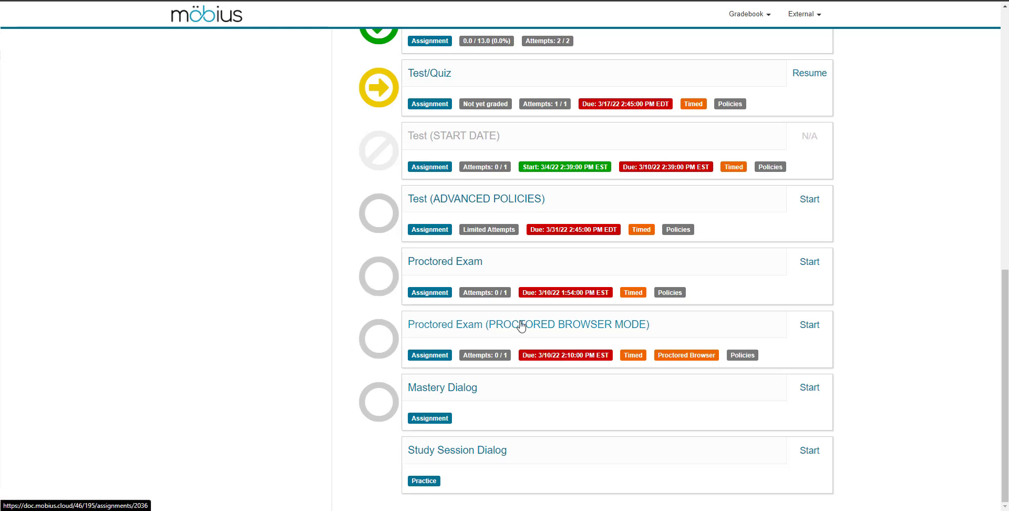
# - Authorize the browser-mode Proctored Exam with the proctor's login and password to start it
pyautogui.click(521, 325)
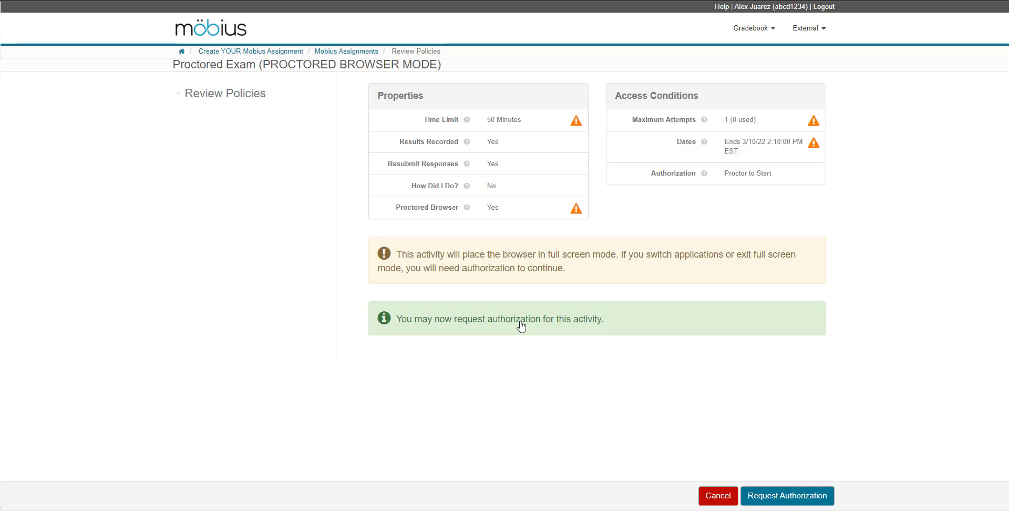
pyautogui.click(787, 495)
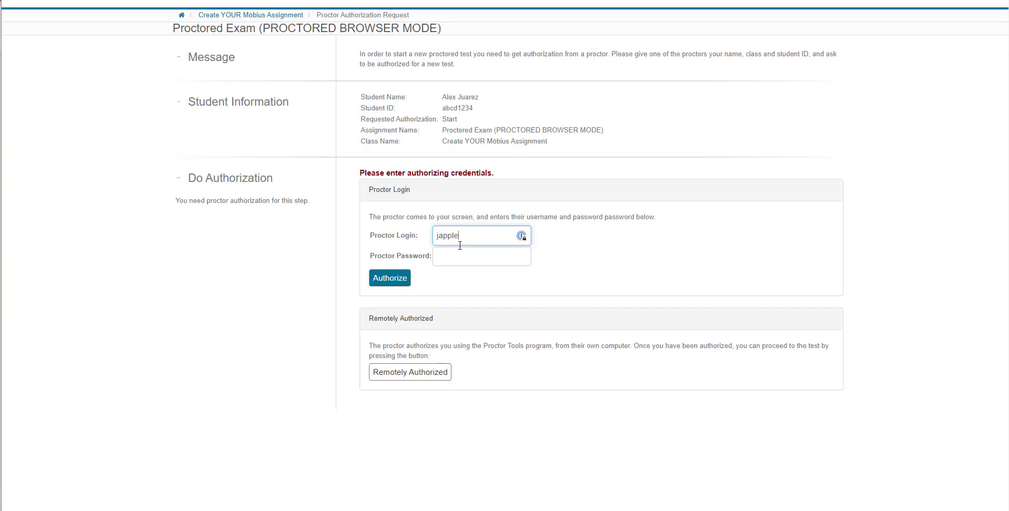
pyautogui.press('Tab')
pyautogui.write('******')
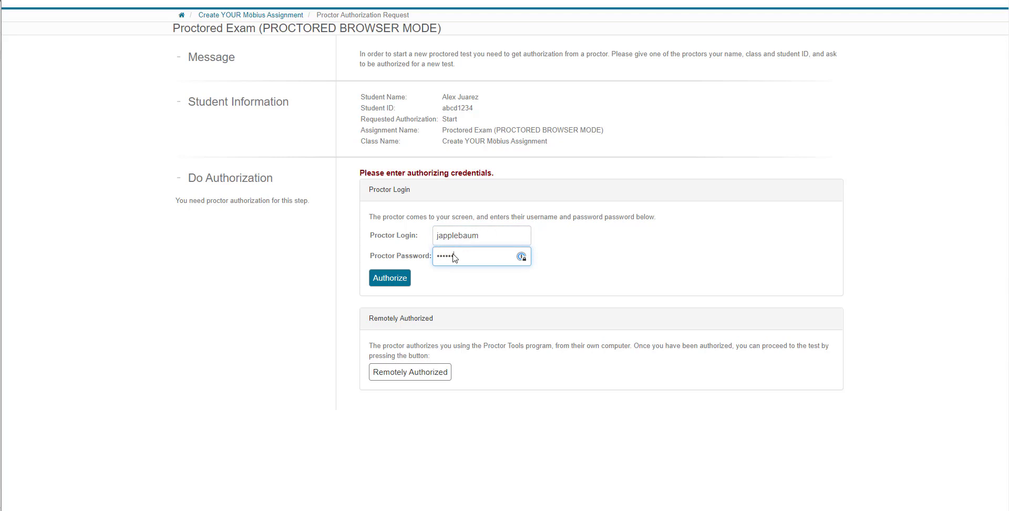
pyautogui.click(405, 278)
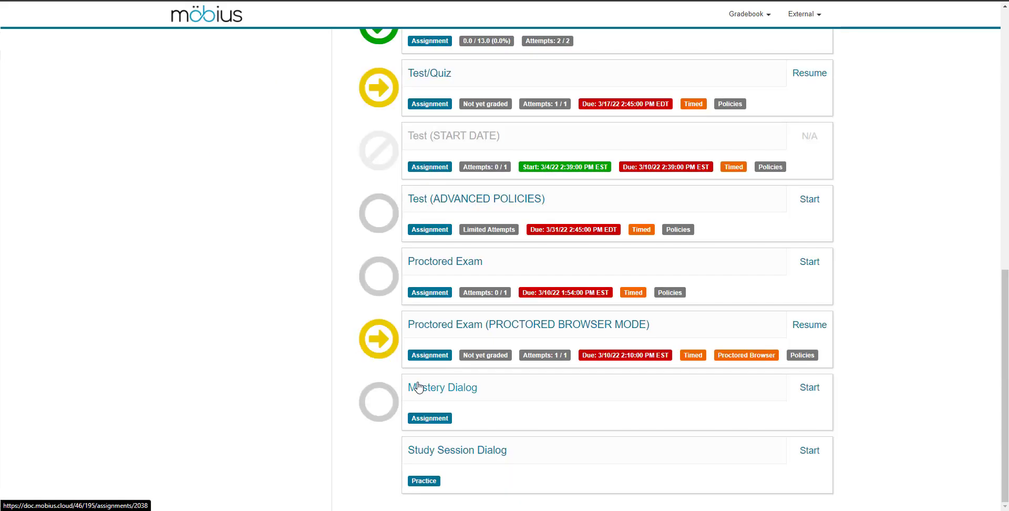
# - Start Mastery Dialog and grade the first figure as the answer to the 300° question
pyautogui.click(419, 387)
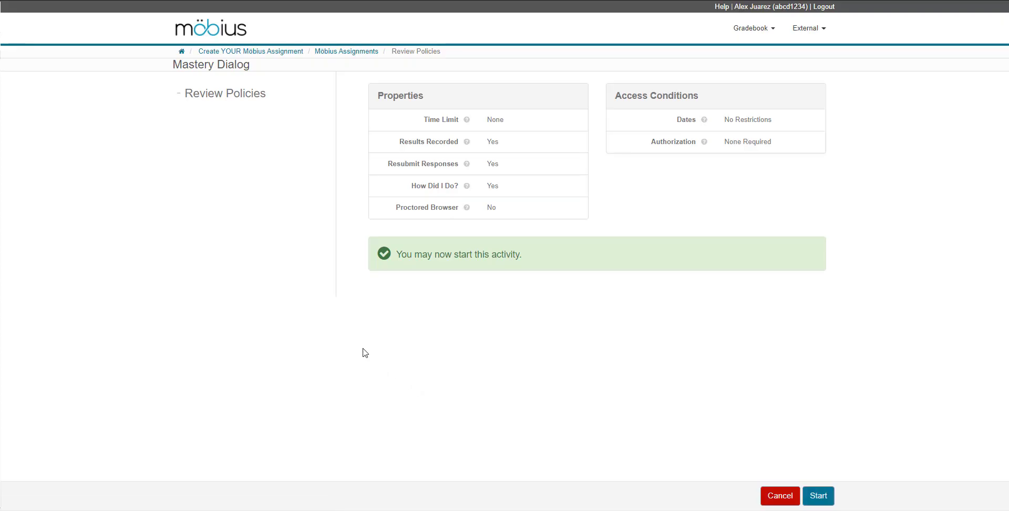
pyautogui.click(818, 496)
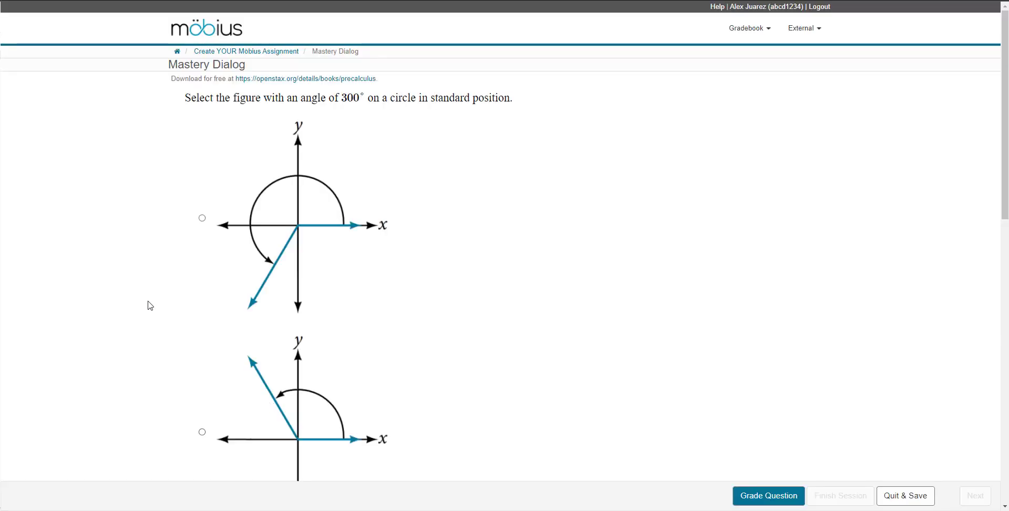
pyautogui.click(203, 218)
pyautogui.click(768, 495)
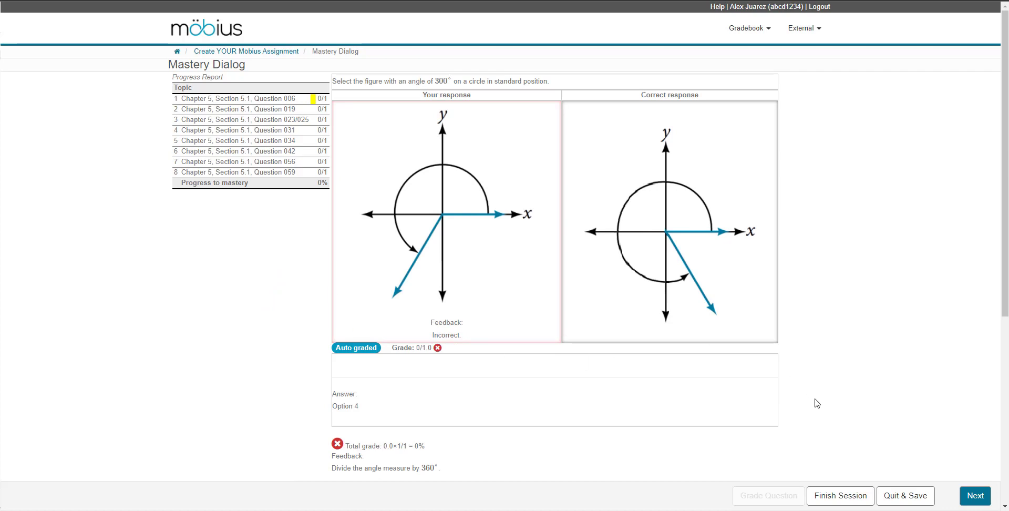
# - Answer the 30° question with the first figure, grade it, then Quit & Save
pyautogui.click(974, 494)
pyautogui.click(202, 217)
pyautogui.click(782, 504)
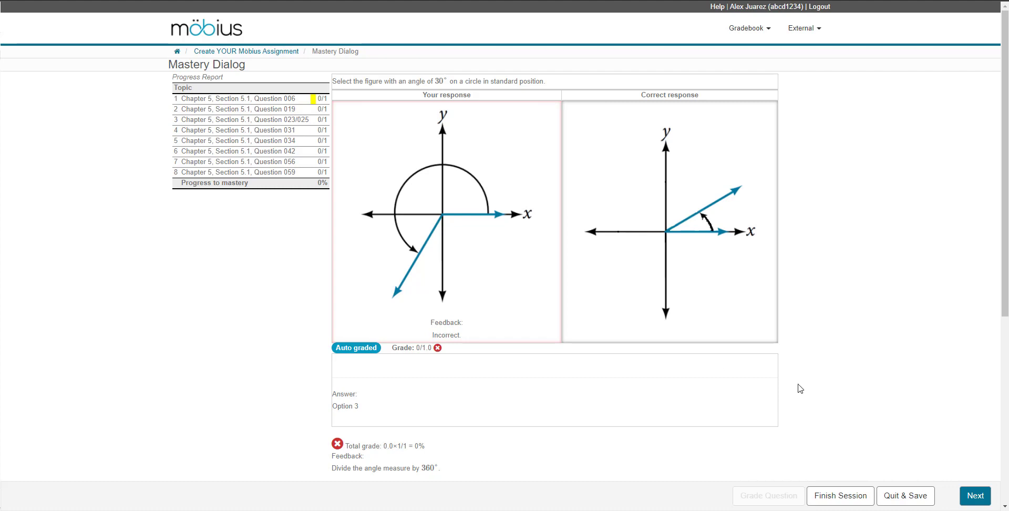
pyautogui.click(906, 496)
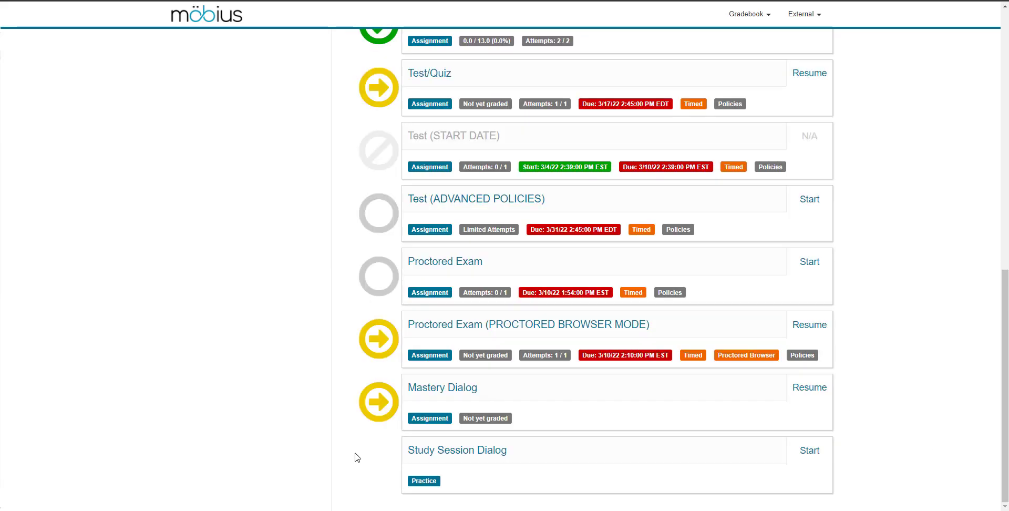
# - Start the Study Session Dialog, grade and view solutions, and load new questions up to 13*x+3=0
pyautogui.click(424, 453)
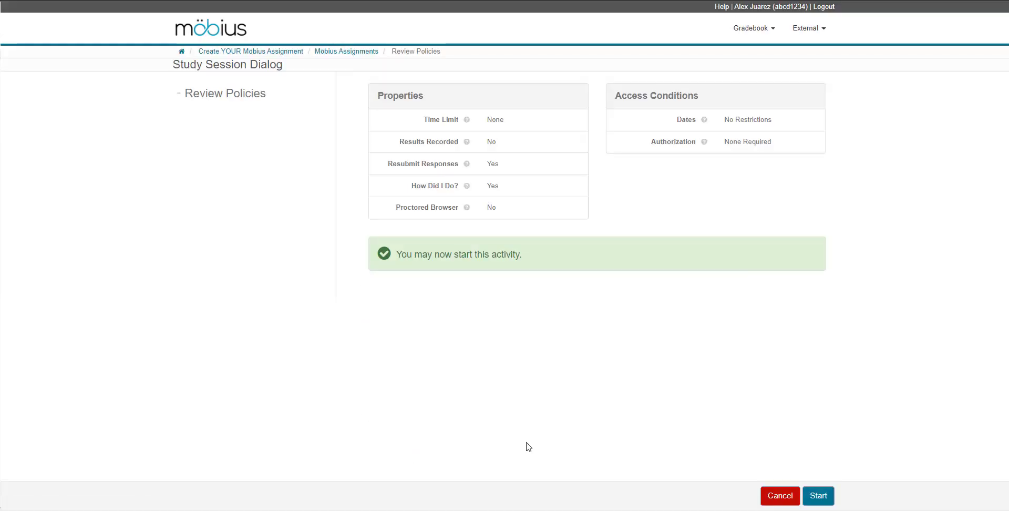
pyautogui.click(824, 496)
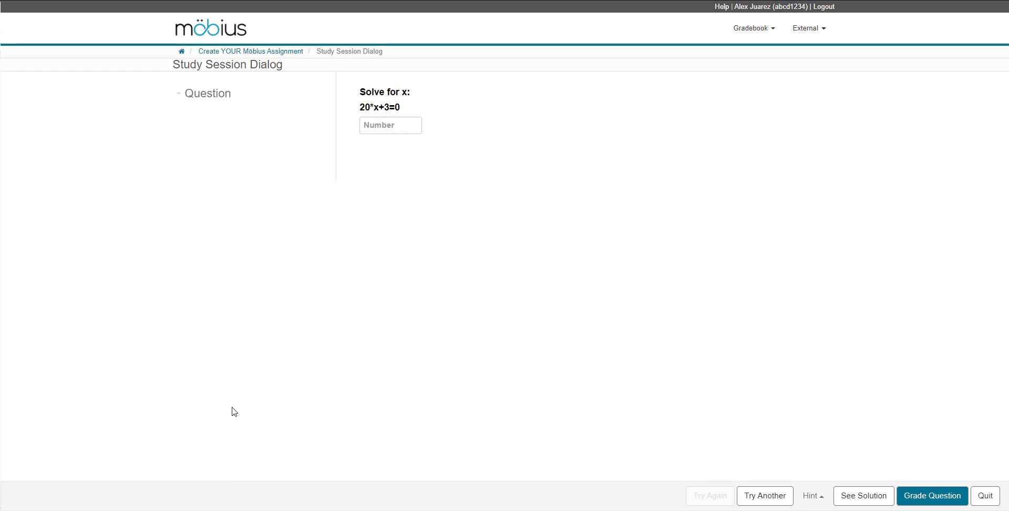
pyautogui.click(926, 497)
pyautogui.click(848, 496)
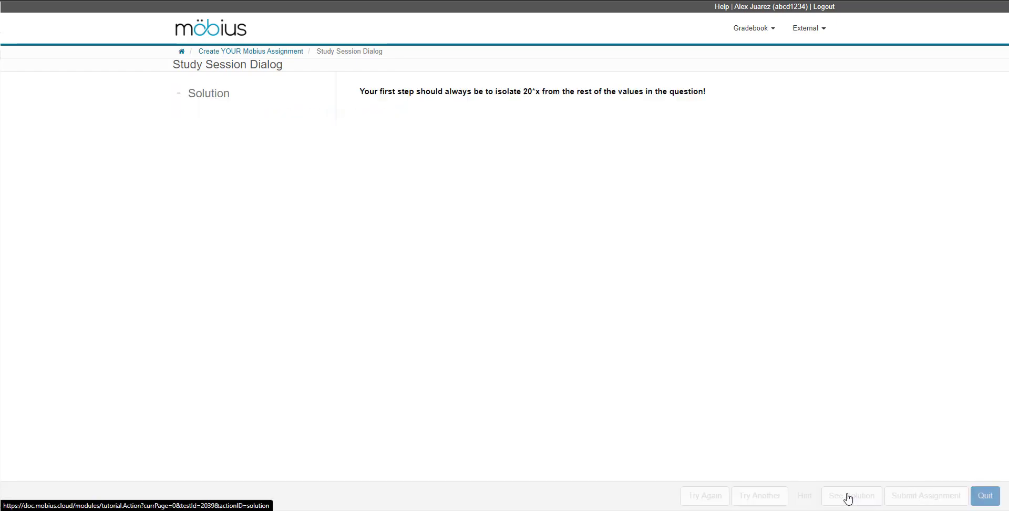
pyautogui.click(771, 497)
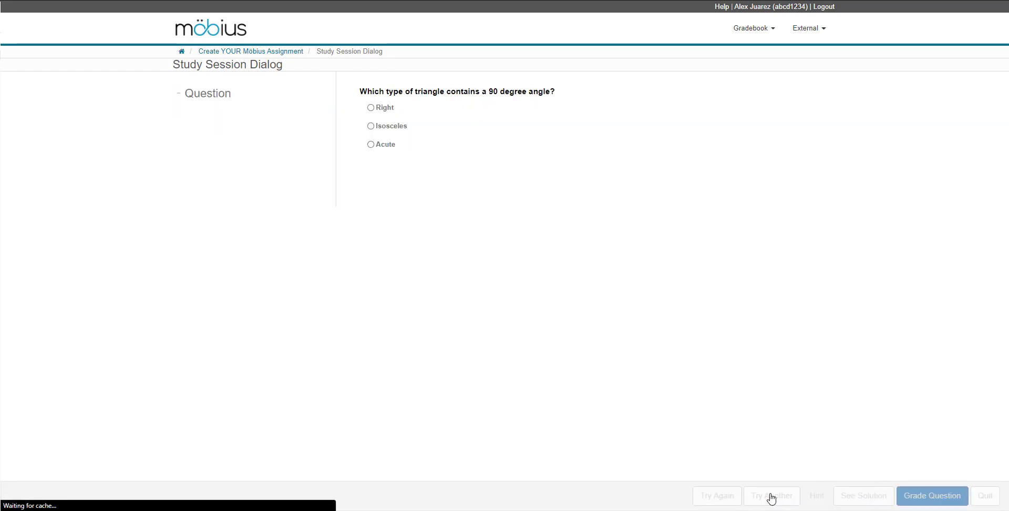
pyautogui.click(932, 496)
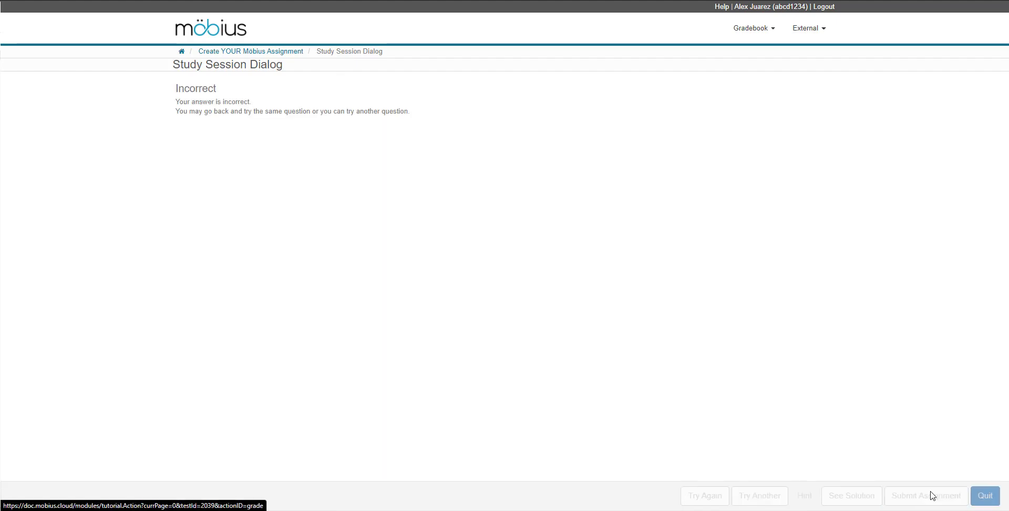
pyautogui.click(760, 500)
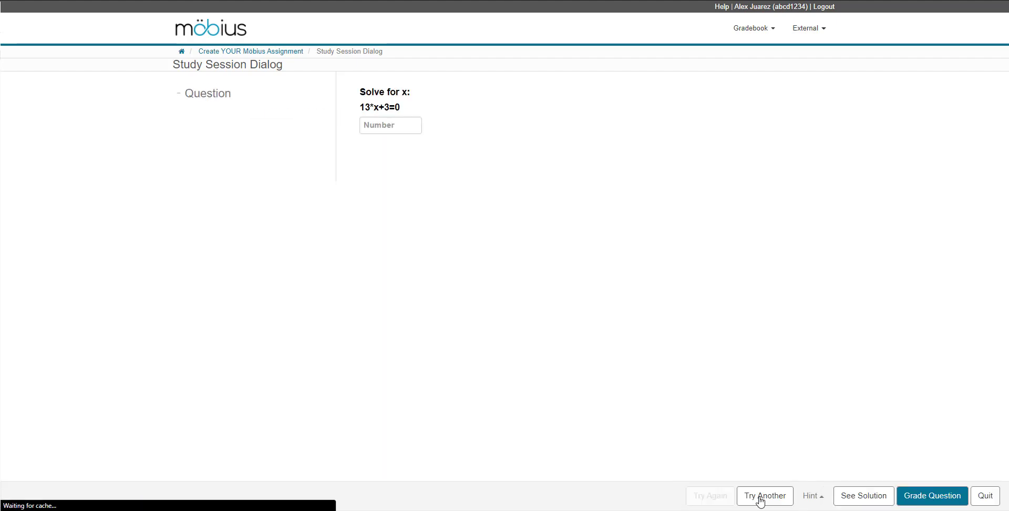